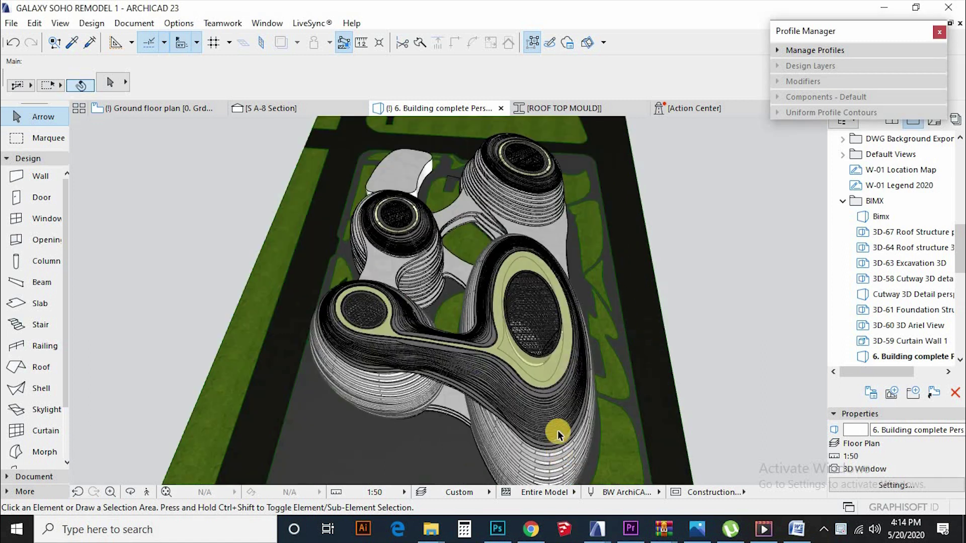
- Examine the completed Galaxy SOHO model in 3D from several angles, including the rooftop skylight lattice and its beams
{"action": "scroll", "coordinate": [541, 362], "scroll_direction": "up", "scroll_amount": 3}
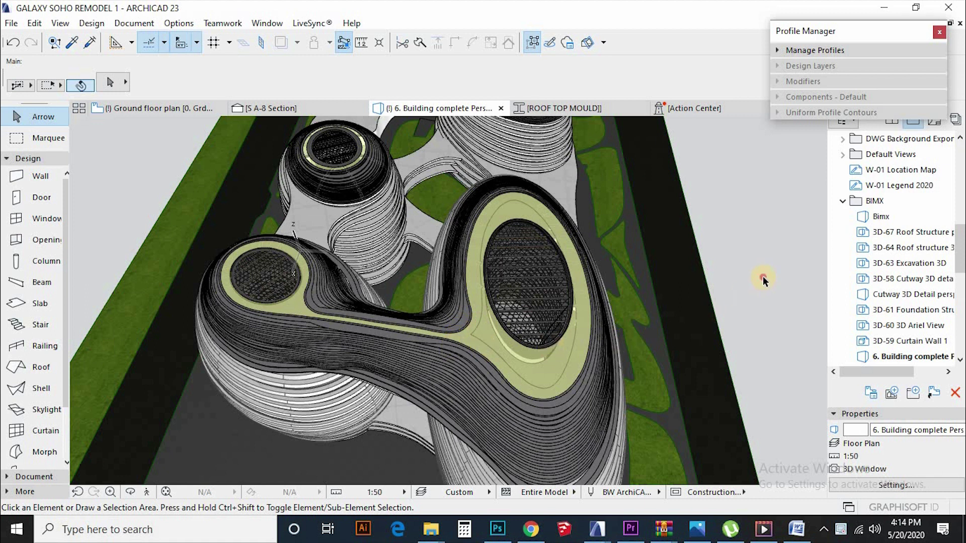
{"action": "scroll", "coordinate": [770, 297], "scroll_direction": "up", "scroll_amount": 3}
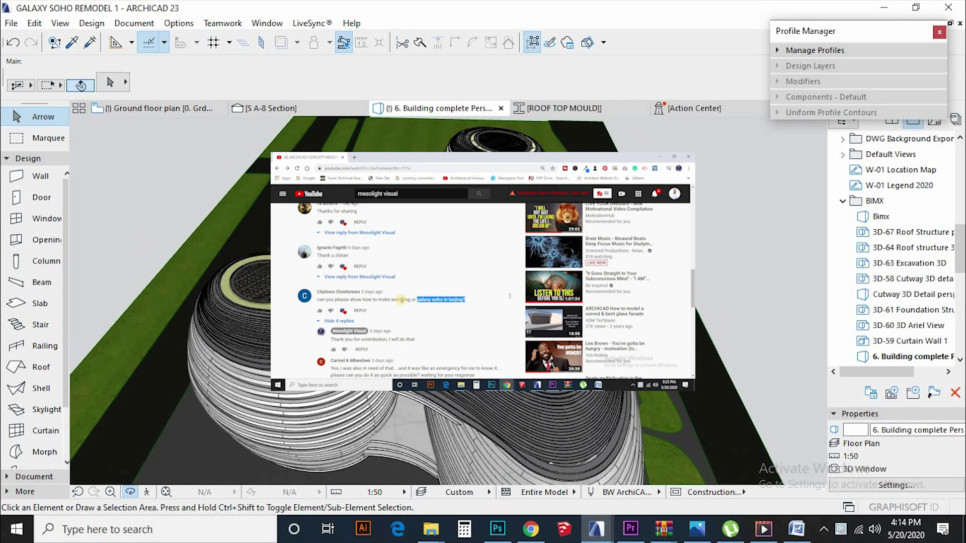
{"action": "middle_click_drag", "start_coordinate": [386, 300], "coordinate": [704, 324], "text": "shift"}
{"action": "scroll", "coordinate": [705, 324], "scroll_direction": "down", "scroll_amount": 6}
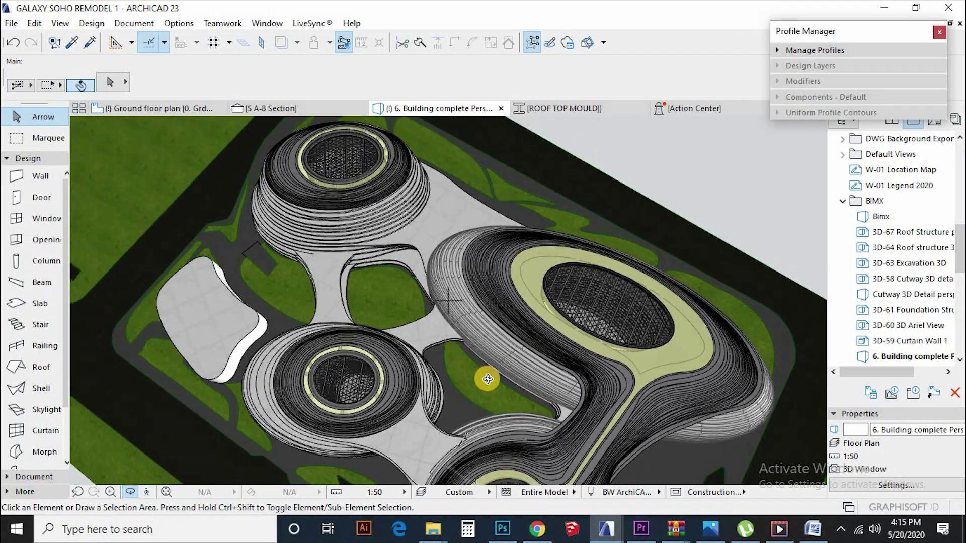
{"action": "middle_click_drag", "start_coordinate": [487, 379], "coordinate": [598, 377], "text": "shift"}
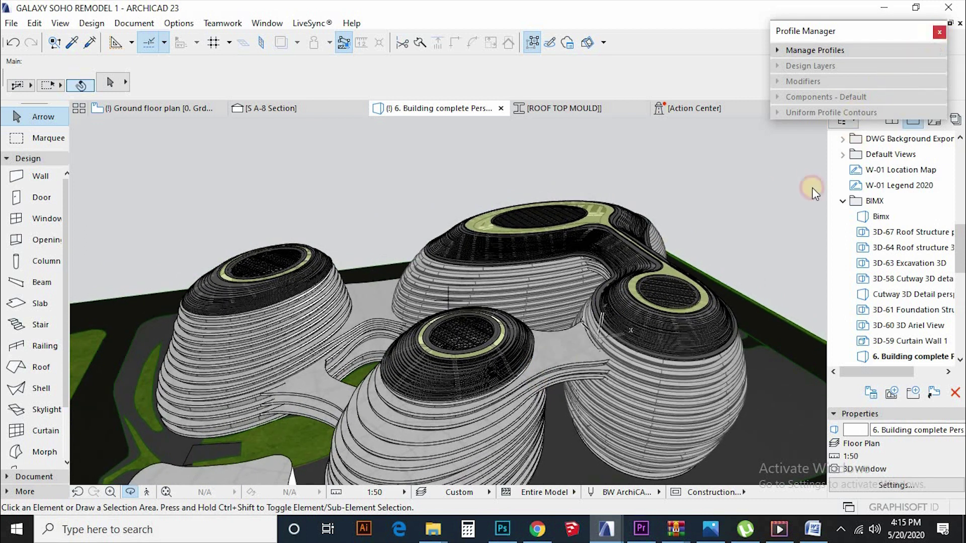
{"action": "left_click", "coordinate": [537, 383]}
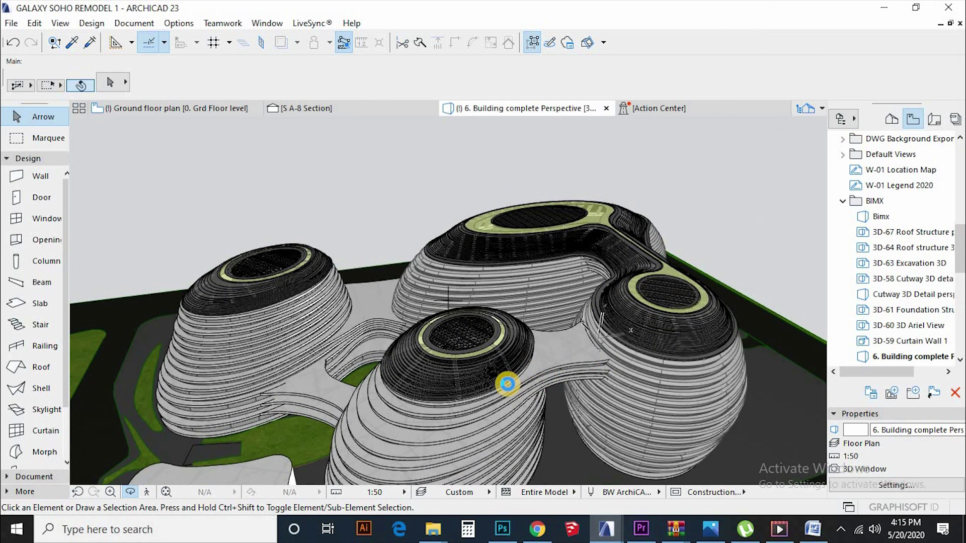
{"action": "scroll", "coordinate": [507, 384], "scroll_direction": "up", "scroll_amount": 6}
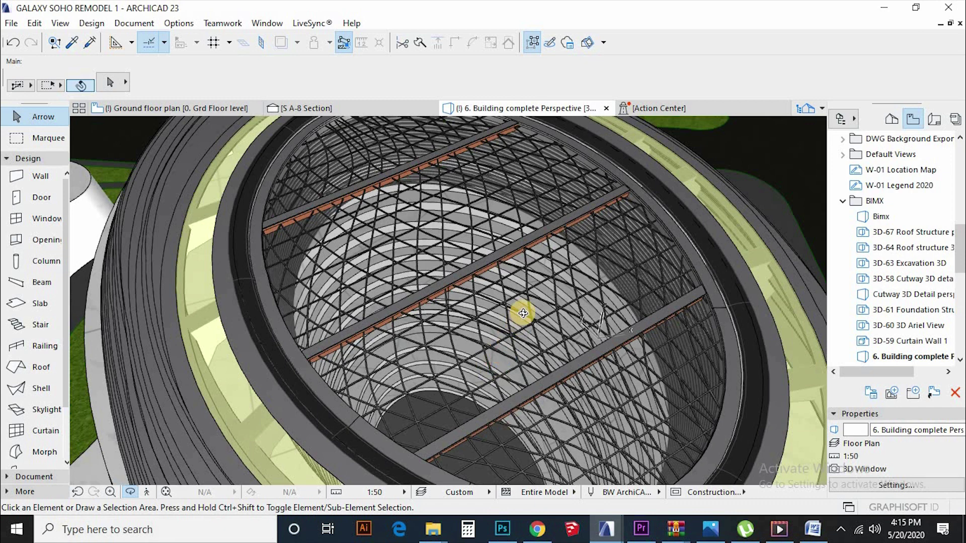
{"action": "scroll", "coordinate": [502, 332], "scroll_direction": "down", "scroll_amount": 5}
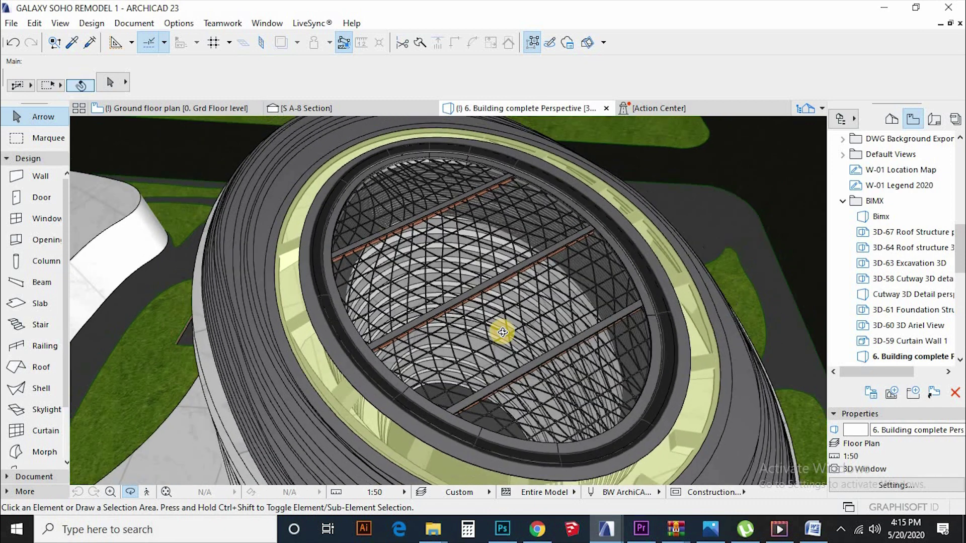
{"action": "scroll", "coordinate": [690, 297], "scroll_direction": "down", "scroll_amount": 3}
{"action": "scroll", "coordinate": [511, 323], "scroll_direction": "down", "scroll_amount": 3}
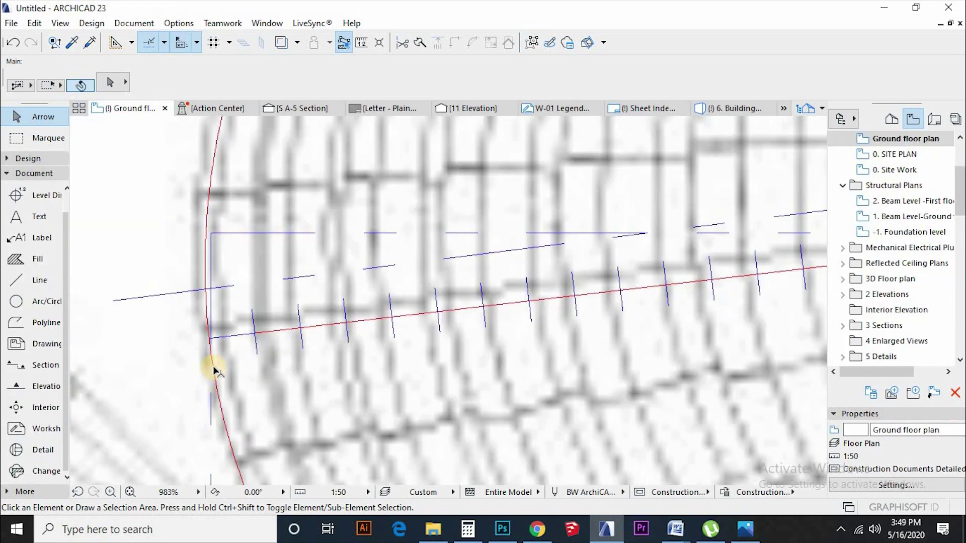
- Copy the large building's red ellipse repeatedly inward on the ground floor plan, placing each copy at the next tick along the division line
{"action": "left_click", "coordinate": [209, 168]}
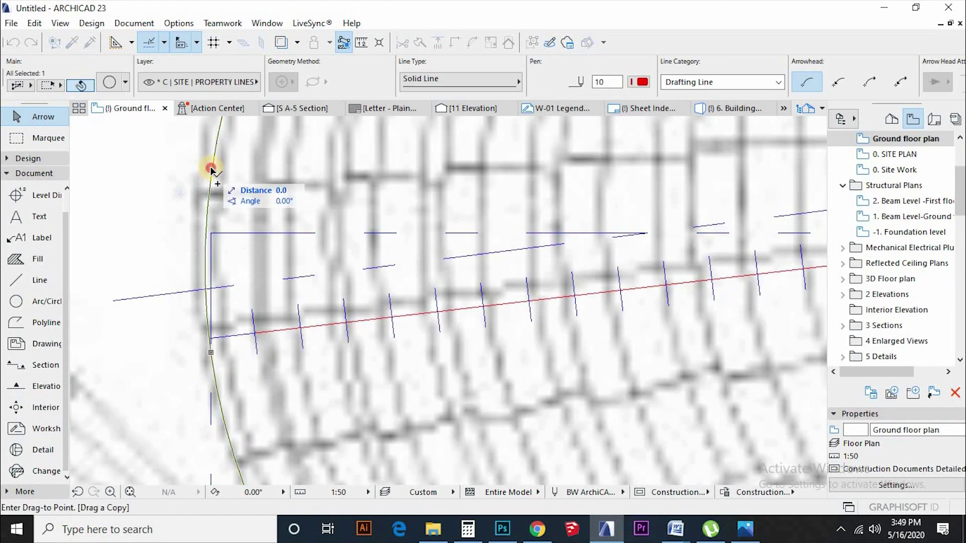
{"action": "left_click", "coordinate": [303, 328]}
{"action": "left_click", "coordinate": [202, 236]}
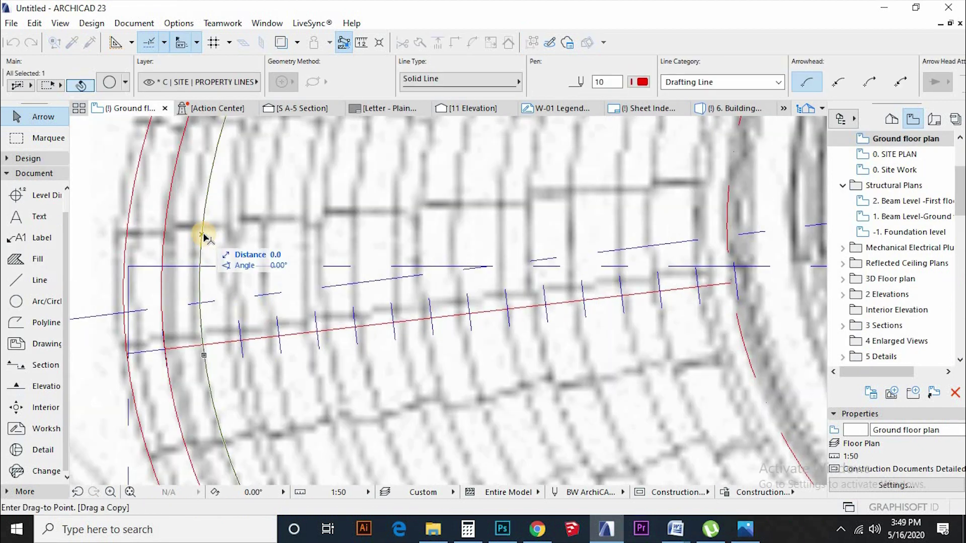
{"action": "left_click", "coordinate": [240, 227]}
{"action": "left_click", "coordinate": [279, 336]}
{"action": "left_click", "coordinate": [316, 328]}
{"action": "left_click", "coordinate": [354, 327]}
{"action": "left_click", "coordinate": [393, 323]}
{"action": "scroll", "coordinate": [572, 266], "scroll_direction": "up", "scroll_amount": 2}
{"action": "left_click", "coordinate": [319, 382]}
{"action": "left_click", "coordinate": [369, 343]}
{"action": "left_click", "coordinate": [370, 382]}
{"action": "left_click", "coordinate": [423, 335]}
{"action": "left_click", "coordinate": [418, 393]}
{"action": "scroll", "coordinate": [379, 308], "scroll_direction": "down", "scroll_amount": 10}
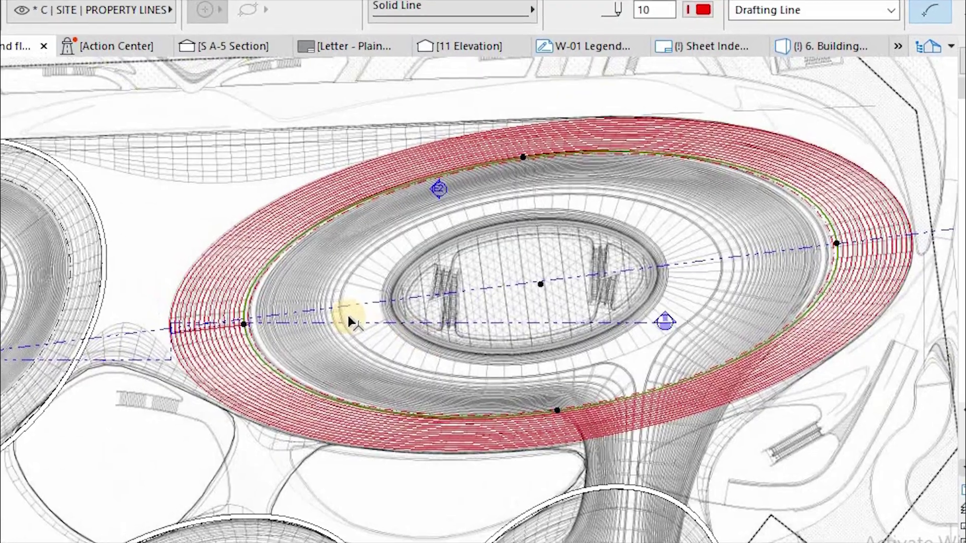
{"action": "left_click", "coordinate": [383, 374]}
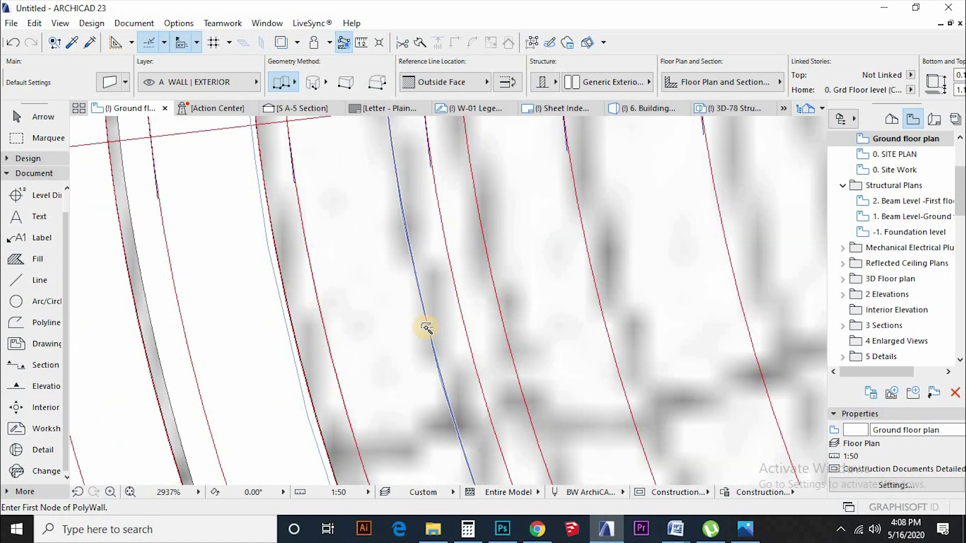
- Trace exterior walls along the ellipse rings and raise the selected walls to their level lines in section S A-5
{"action": "left_click", "coordinate": [427, 328]}
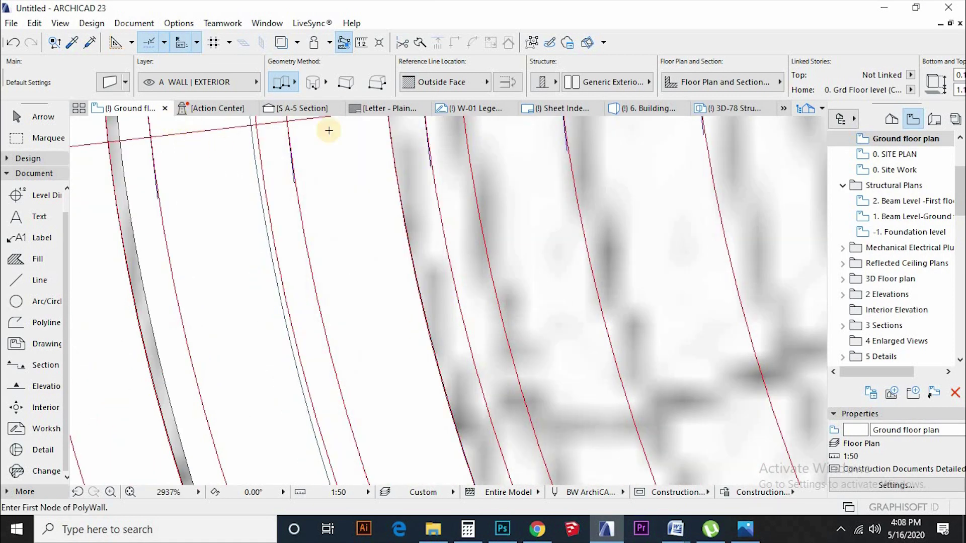
{"action": "left_click", "coordinate": [313, 140]}
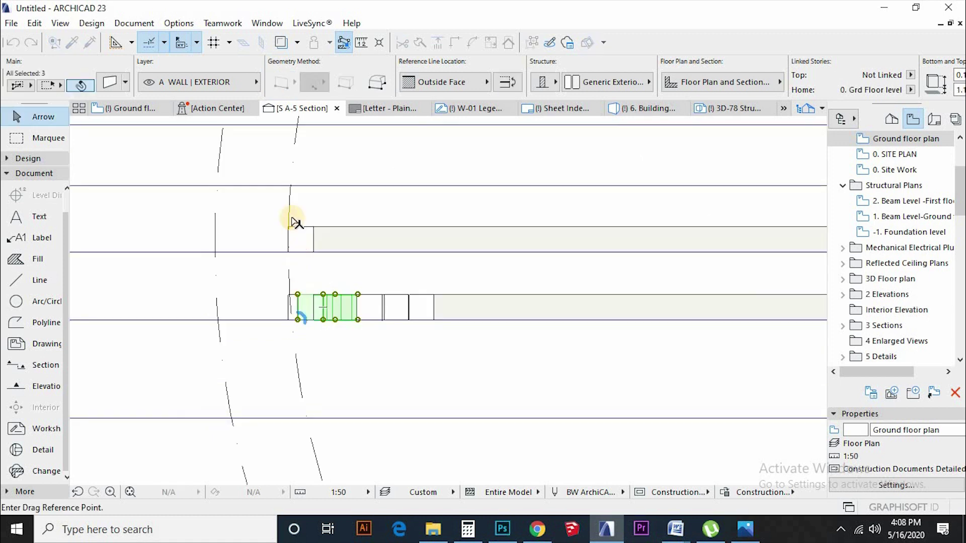
{"action": "left_click_drag", "start_coordinate": [298, 294], "coordinate": [291, 190]}
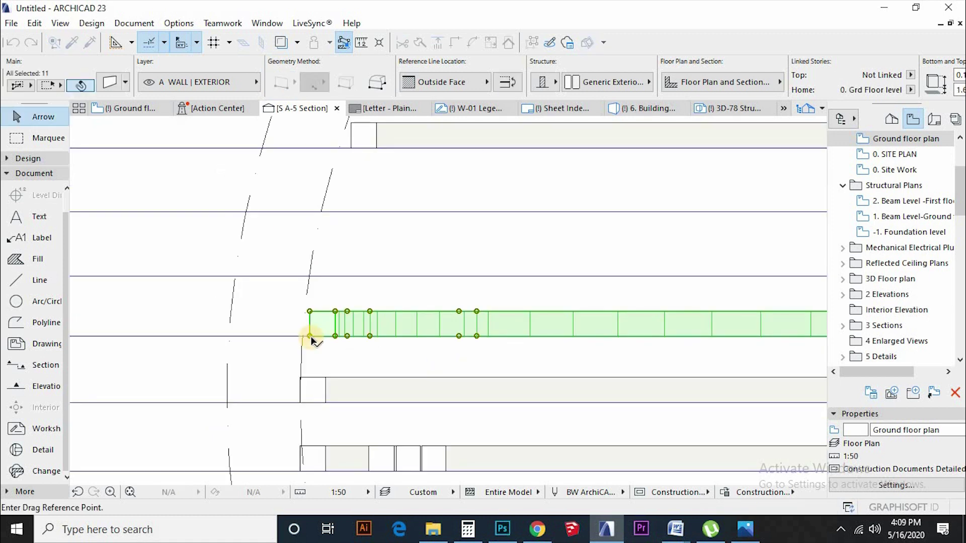
{"action": "left_click_drag", "start_coordinate": [312, 297], "coordinate": [288, 221]}
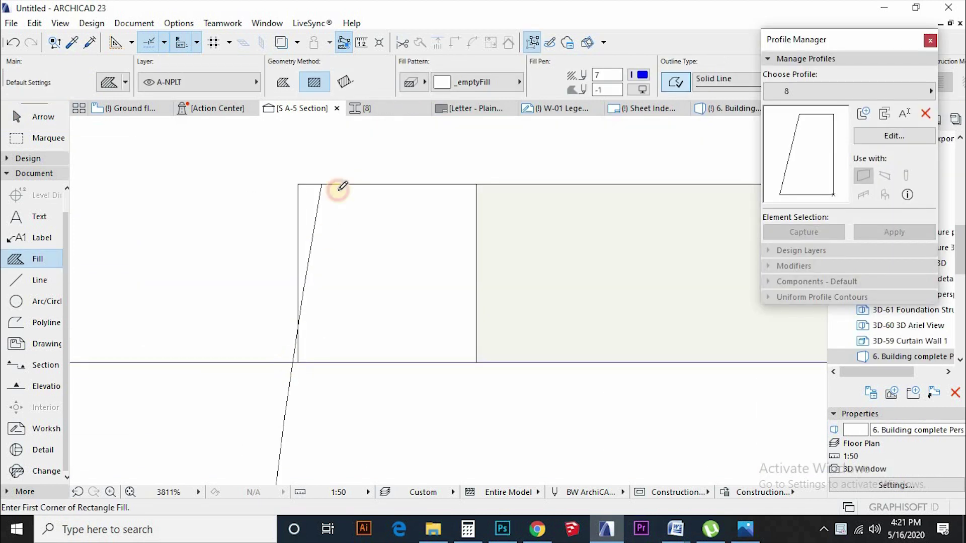
- Draw a guide fill at the sloping outline in the section and reshape the custom wall profile's outer edge to match its slope
{"action": "left_click", "coordinate": [249, 185]}
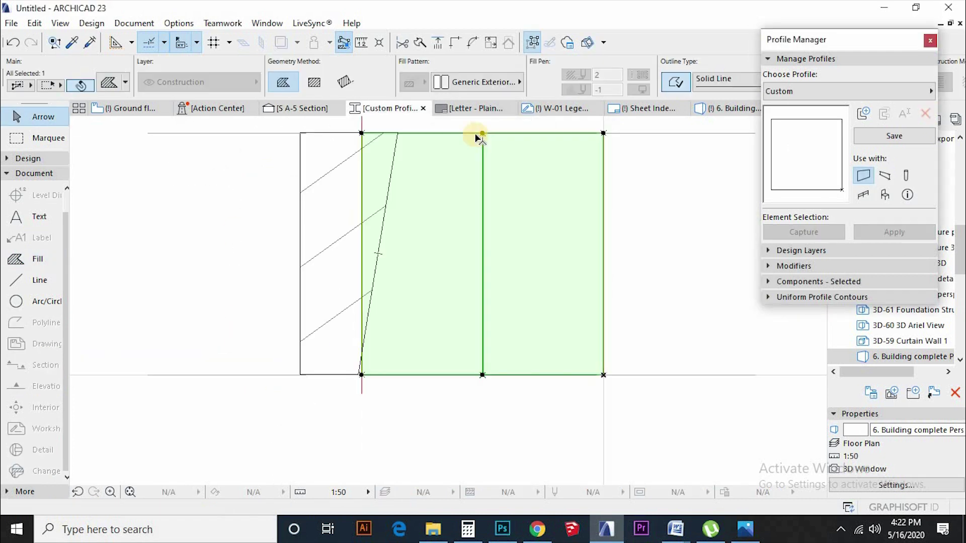
{"action": "left_click", "coordinate": [603, 133]}
{"action": "left_click", "coordinate": [431, 309]}
{"action": "left_click", "coordinate": [373, 154]}
{"action": "scroll", "coordinate": [351, 375], "scroll_direction": "up", "scroll_amount": 5}
{"action": "left_click", "coordinate": [395, 371]}
{"action": "left_click", "coordinate": [381, 368]}
{"action": "scroll", "coordinate": [381, 346], "scroll_direction": "up", "scroll_amount": 2}
{"action": "left_click", "coordinate": [380, 227]}
{"action": "left_click", "coordinate": [380, 391]}
{"action": "left_click", "coordinate": [405, 227]}
{"action": "left_click", "coordinate": [379, 392]}
- Delete the hatched guide fill beside the sloped wall profile and save the custom profile
{"action": "scroll", "coordinate": [374, 377], "scroll_direction": "down", "scroll_amount": 3}
{"action": "left_click", "coordinate": [309, 362]}
{"action": "scroll", "coordinate": [293, 339], "scroll_direction": "down", "scroll_amount": 3}
{"action": "key", "text": "Delete"}
{"action": "left_click", "coordinate": [893, 136]}
{"action": "key", "text": "Escape"}
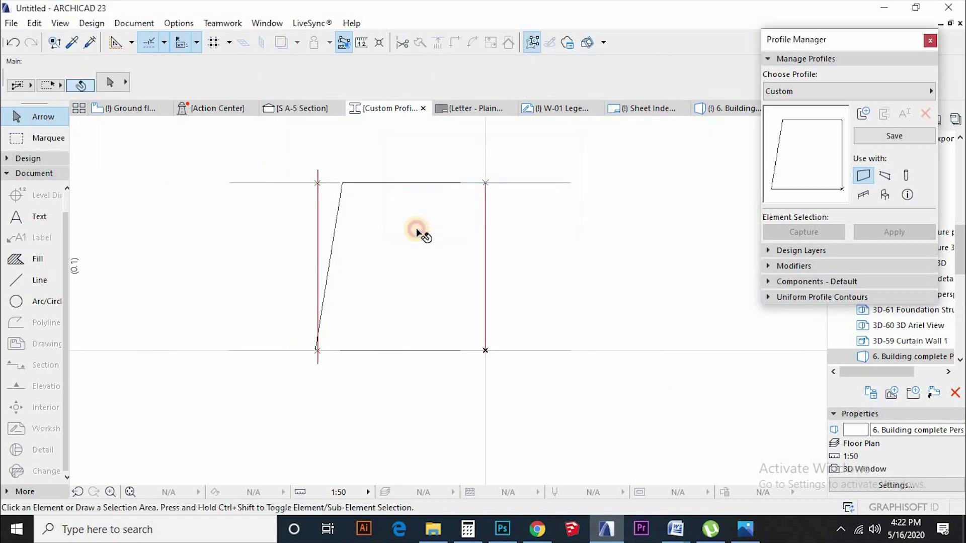
{"action": "left_click", "coordinate": [418, 232]}
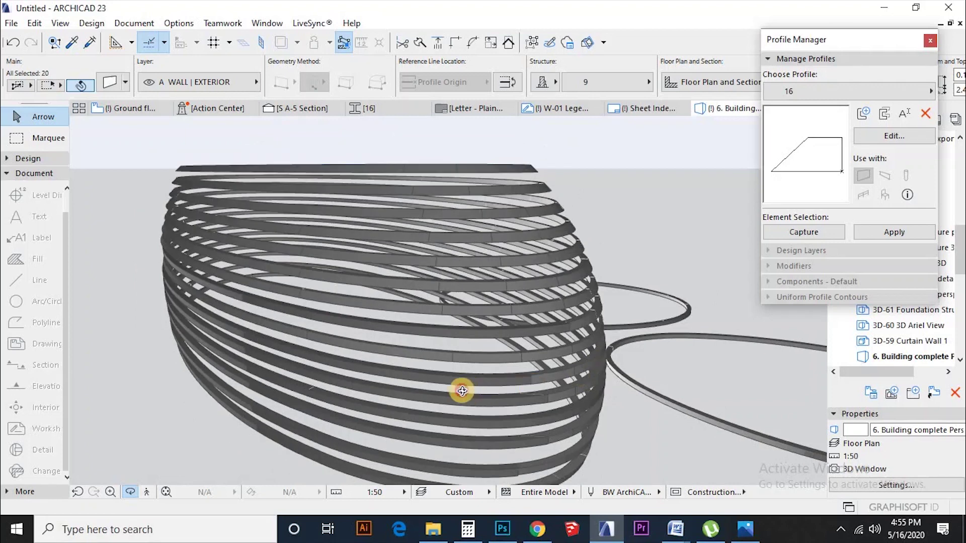
- Inspect the stacked ring walls with sloped profiles in the 3D view and clear the wall selection
{"action": "left_click_drag", "start_coordinate": [459, 390], "coordinate": [514, 313]}
{"action": "scroll", "coordinate": [385, 183], "scroll_direction": "up", "scroll_amount": 5}
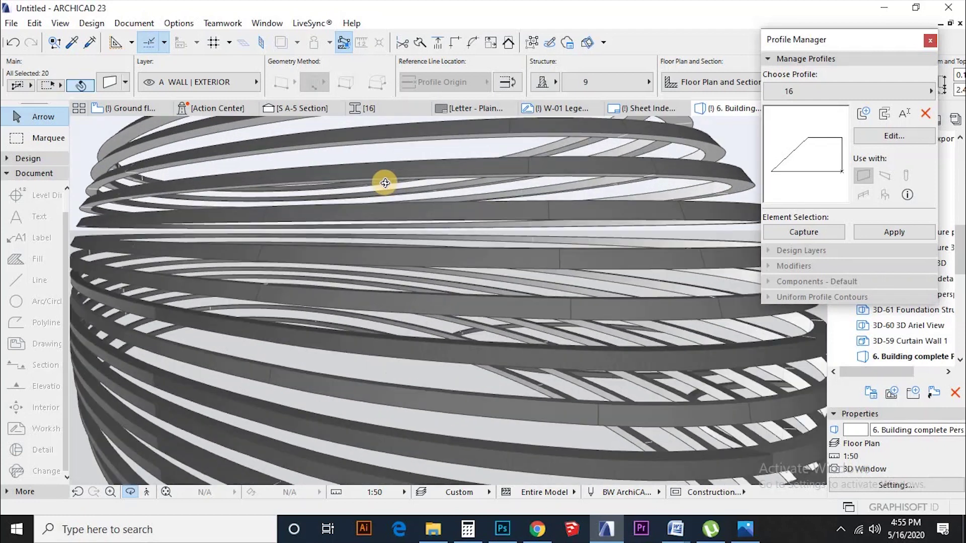
{"action": "scroll", "coordinate": [247, 213], "scroll_direction": "down", "scroll_amount": 3}
{"action": "key", "text": "Escape"}
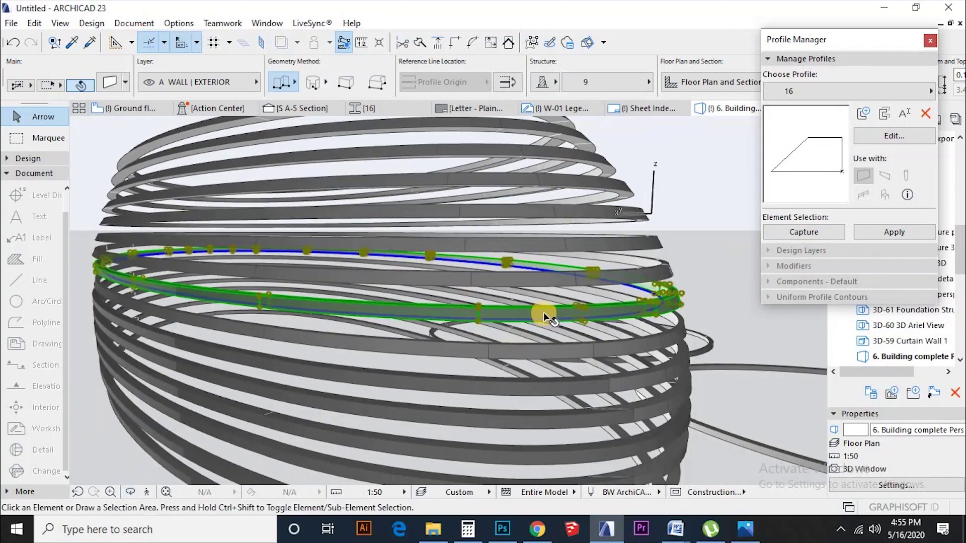
{"action": "key", "text": "Escape"}
{"action": "left_click", "coordinate": [525, 36]}
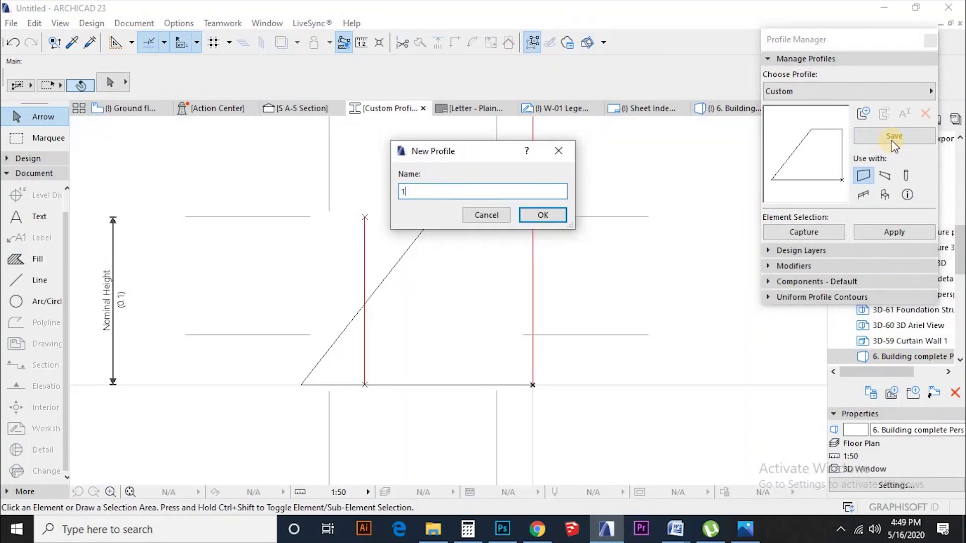
- Save the sloped wall profile as 13 and delete its guide fill in section S A-5
{"action": "type", "text": "3"}
{"action": "key", "text": "Return"}
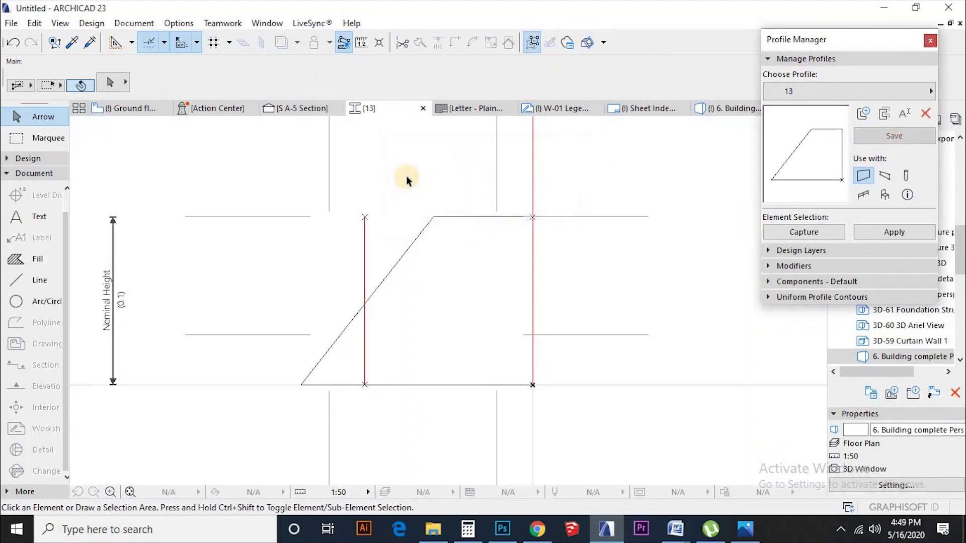
{"action": "left_click", "coordinate": [300, 110]}
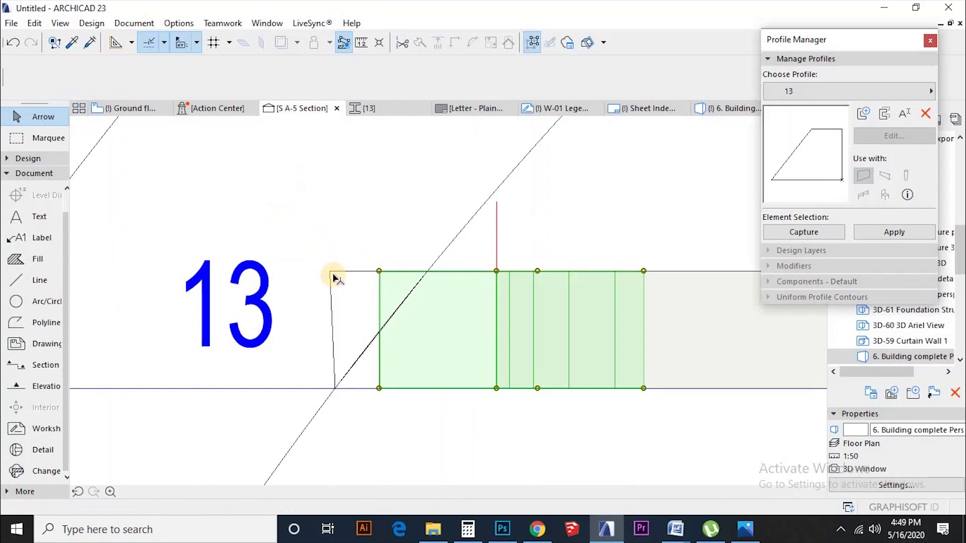
{"action": "left_click", "coordinate": [333, 275]}
{"action": "key", "text": "Delete"}
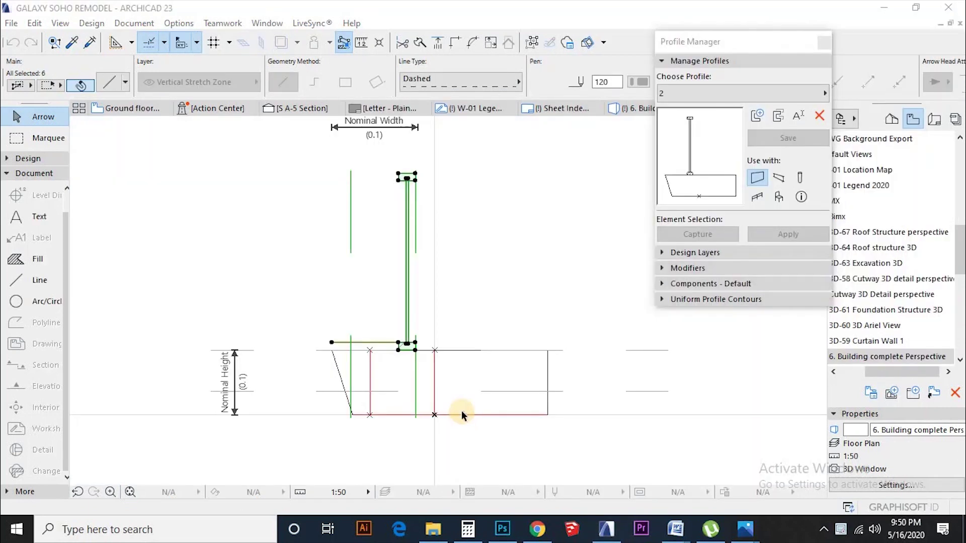
- Remove the dashed vertical stretch line from the current selection in wall profile 2
{"action": "scroll", "coordinate": [461, 410], "scroll_direction": "down", "scroll_amount": 2}
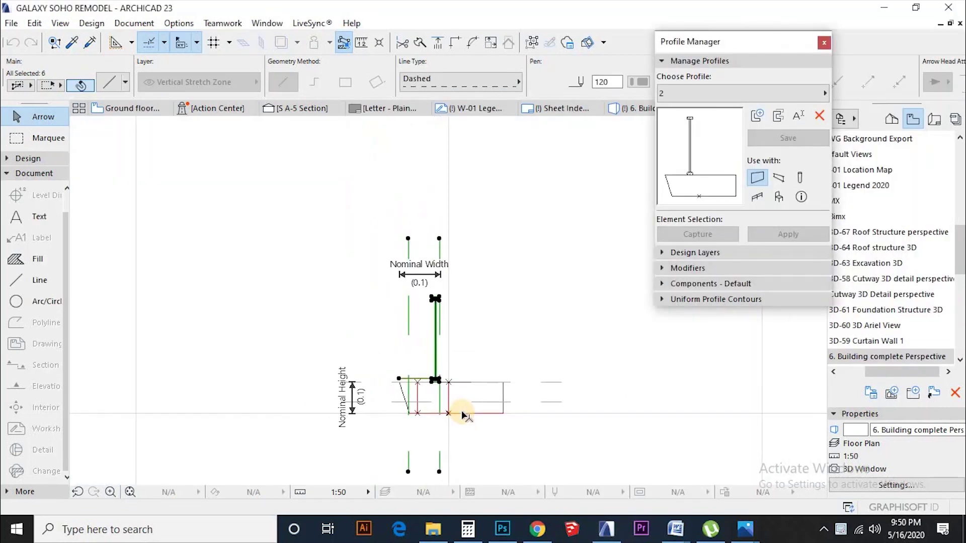
{"action": "scroll", "coordinate": [458, 415], "scroll_direction": "up", "scroll_amount": 1}
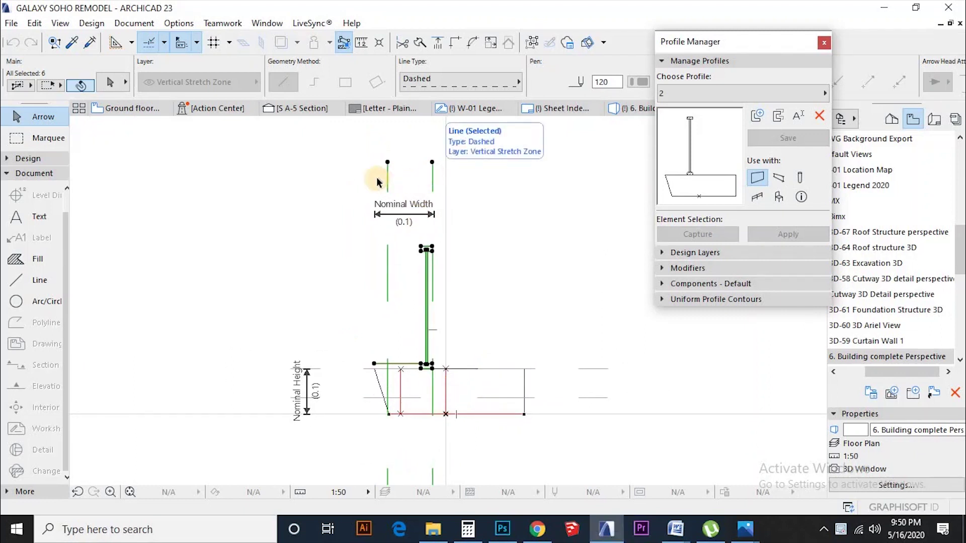
{"action": "left_click", "coordinate": [388, 173], "text": "shift"}
{"action": "scroll", "coordinate": [410, 365], "scroll_direction": "up", "scroll_amount": 2}
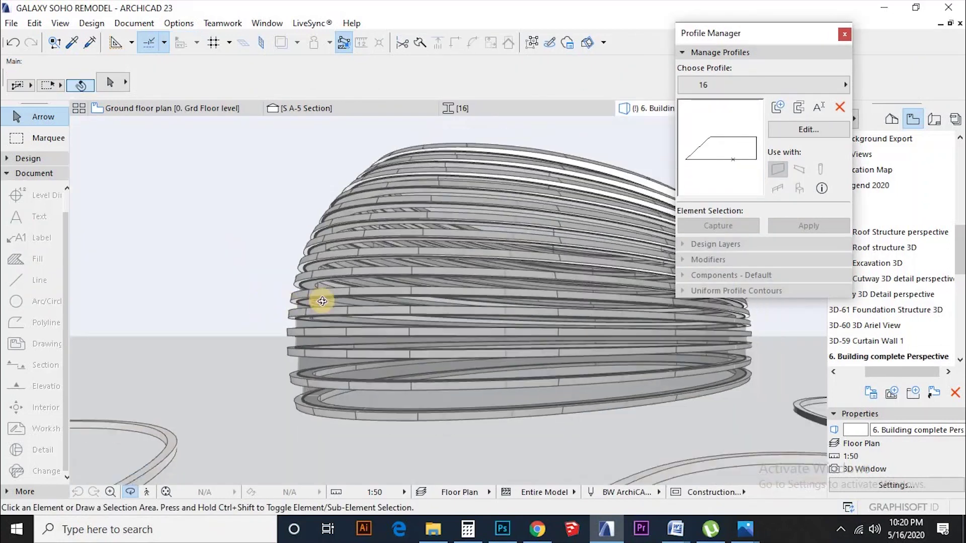
{"action": "left_click_drag", "start_coordinate": [317, 302], "coordinate": [464, 334]}
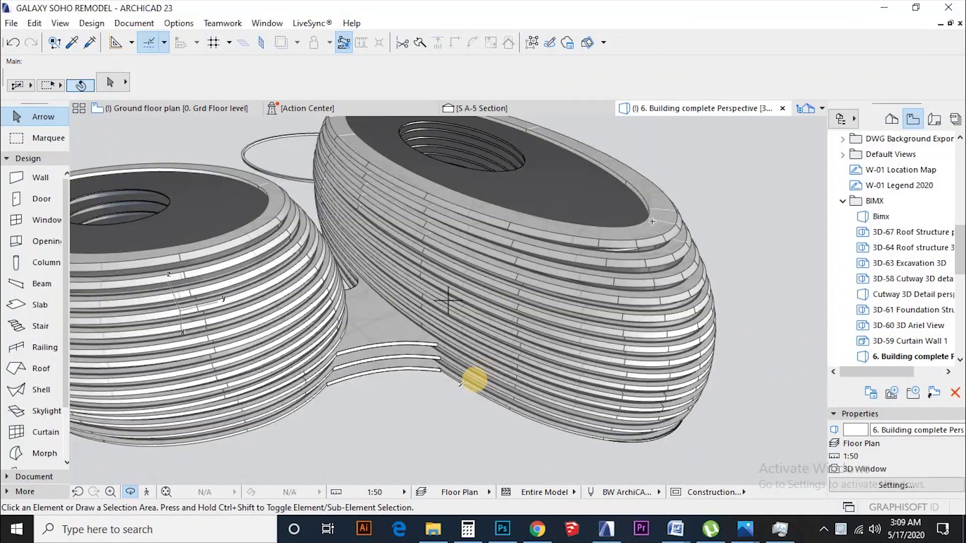
{"action": "left_click_drag", "start_coordinate": [528, 377], "coordinate": [386, 402]}
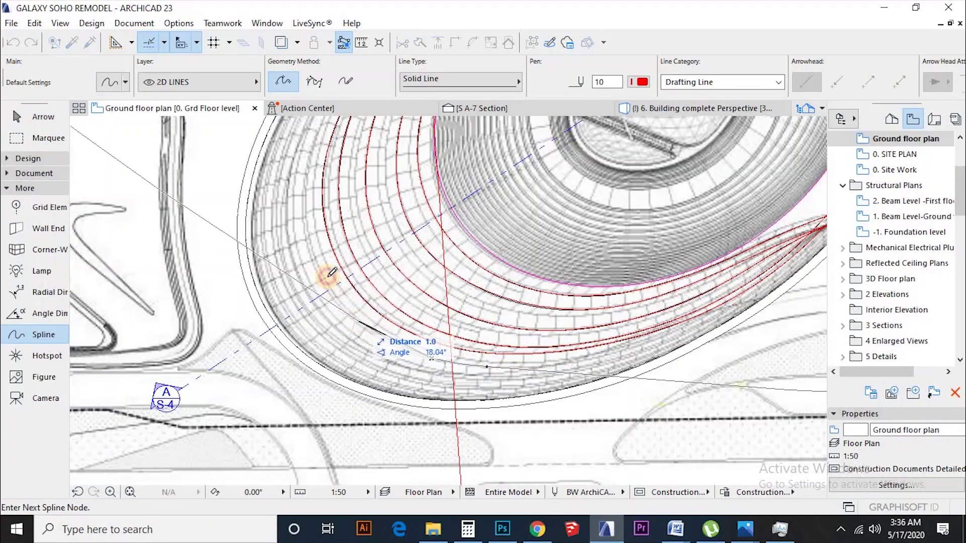
- Trace the next facade ring of the partly outlined oval building with a spline following the underlay on the ground floor plan
{"action": "scroll", "coordinate": [308, 201], "scroll_direction": "up", "scroll_amount": 10}
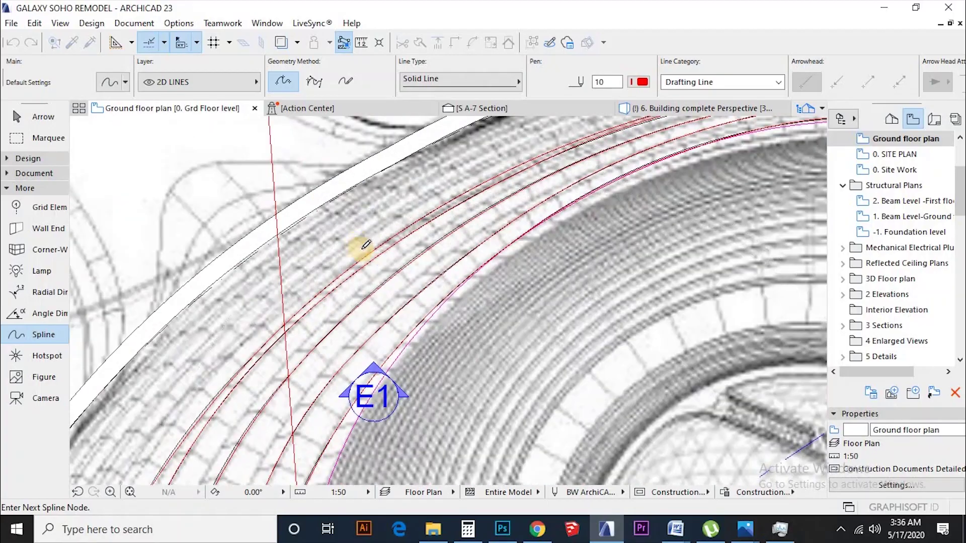
{"action": "scroll", "coordinate": [359, 251], "scroll_direction": "down", "scroll_amount": 3}
{"action": "scroll", "coordinate": [539, 179], "scroll_direction": "up", "scroll_amount": 4}
{"action": "scroll", "coordinate": [537, 180], "scroll_direction": "down", "scroll_amount": 4}
{"action": "scroll", "coordinate": [669, 292], "scroll_direction": "up", "scroll_amount": 2}
{"action": "scroll", "coordinate": [670, 294], "scroll_direction": "down", "scroll_amount": 3}
{"action": "scroll", "coordinate": [647, 323], "scroll_direction": "up", "scroll_amount": 3}
{"action": "scroll", "coordinate": [647, 324], "scroll_direction": "down", "scroll_amount": 3}
{"action": "scroll", "coordinate": [608, 303], "scroll_direction": "up", "scroll_amount": 3}
{"action": "scroll", "coordinate": [603, 298], "scroll_direction": "down", "scroll_amount": 2}
{"action": "scroll", "coordinate": [496, 351], "scroll_direction": "up", "scroll_amount": 2}
{"action": "double_click", "coordinate": [527, 356]}
{"action": "scroll", "coordinate": [527, 356], "scroll_direction": "down", "scroll_amount": 2}
{"action": "scroll", "coordinate": [338, 289], "scroll_direction": "up", "scroll_amount": 2}
{"action": "left_click", "coordinate": [353, 301], "text": "alt"}
{"action": "key", "text": "space"}
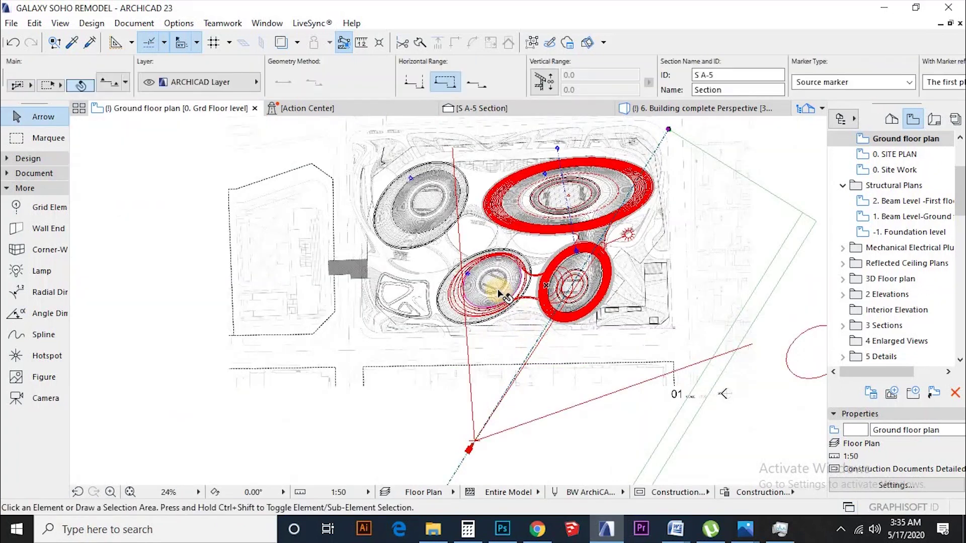
- Draw a section line diagonally through the partly outlined oval building on the ground floor plan and open section S A-7
{"action": "scroll", "coordinate": [561, 250], "scroll_direction": "up", "scroll_amount": 3}
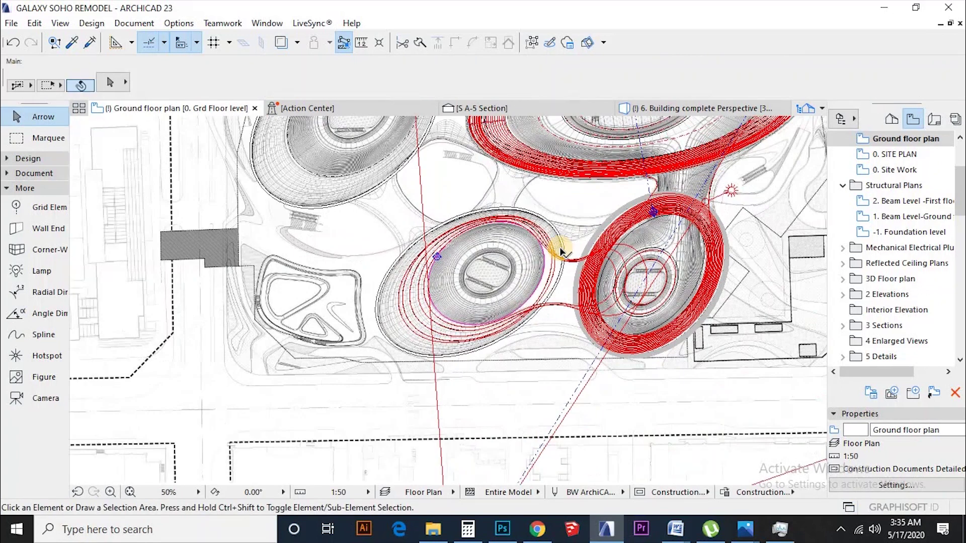
{"action": "scroll", "coordinate": [561, 249], "scroll_direction": "up", "scroll_amount": 1}
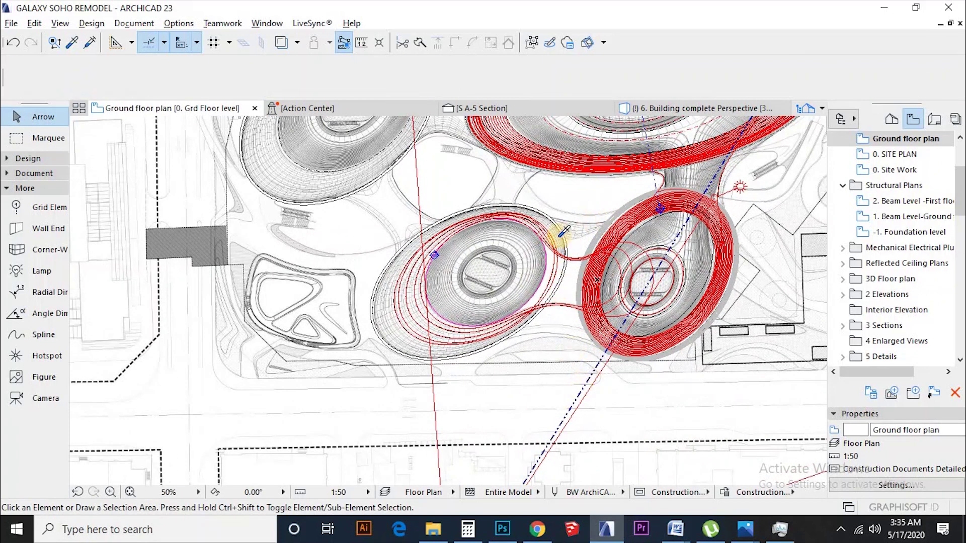
{"action": "key", "text": "shift+s"}
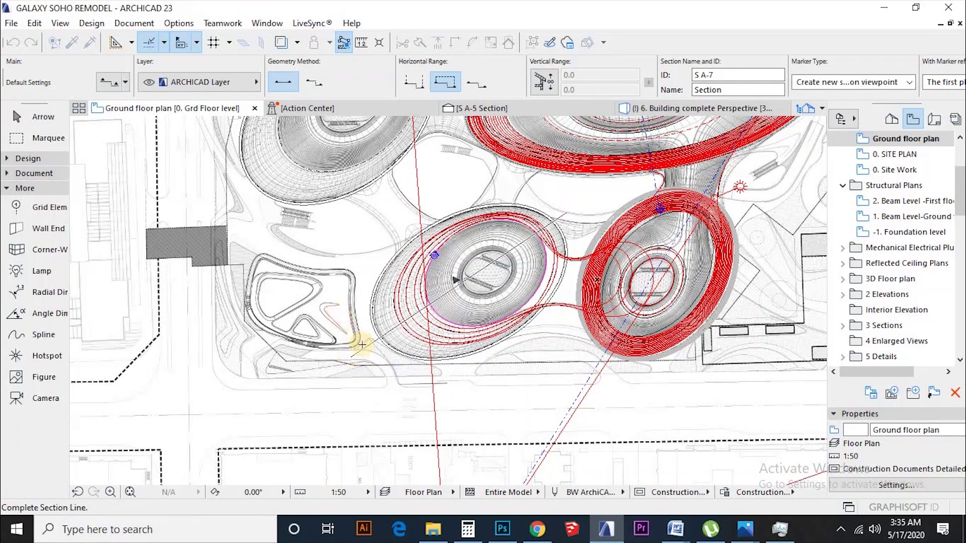
{"action": "key", "text": "Escape"}
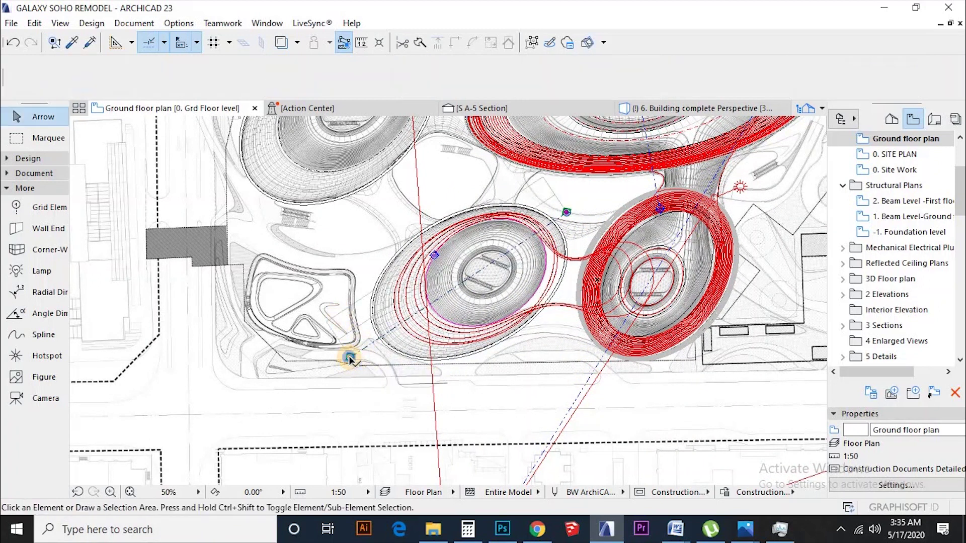
{"action": "left_click", "coordinate": [350, 358]}
{"action": "right_click", "coordinate": [349, 358]}
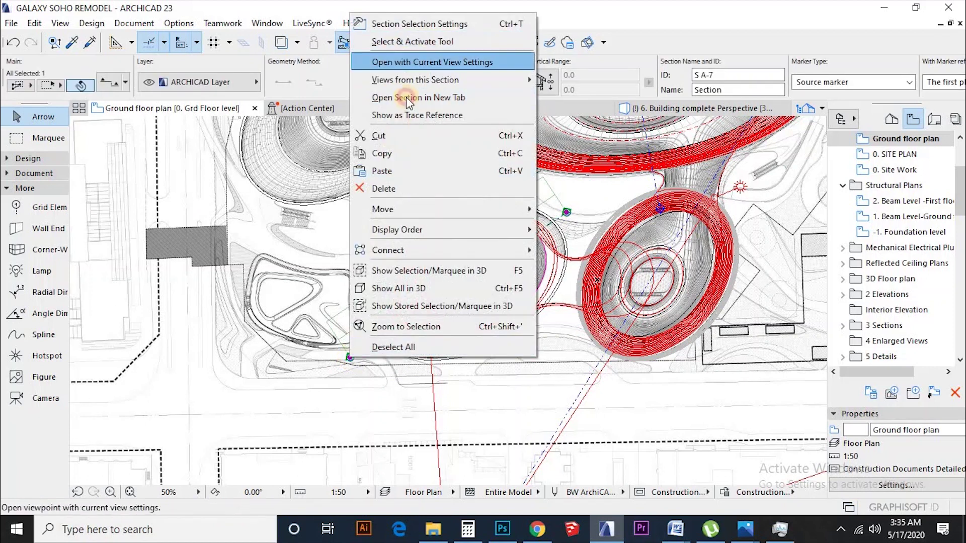
{"action": "left_click", "coordinate": [412, 62]}
- Move the two lowest ring slabs in section S A-7 vertically up against the underside of the slab above
{"action": "left_click", "coordinate": [345, 282]}
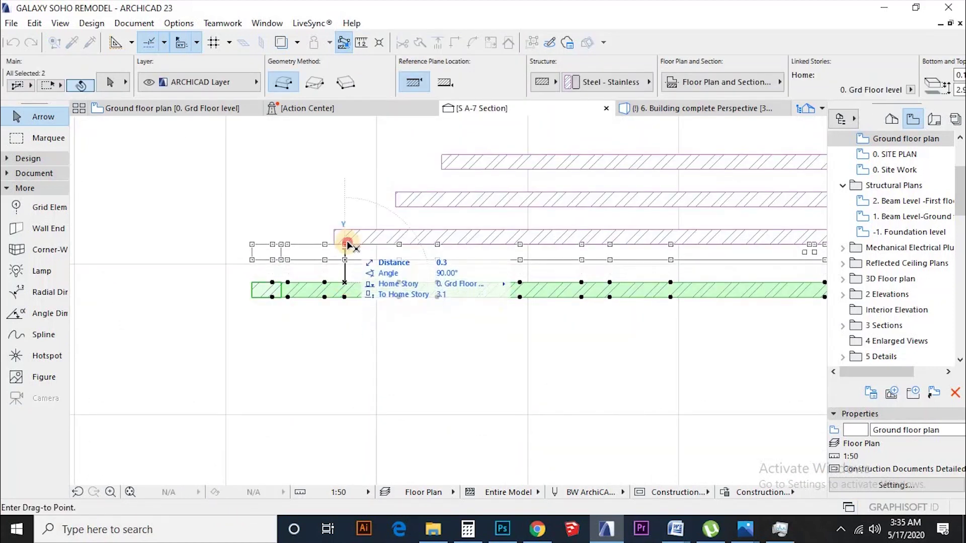
{"action": "key", "text": "Escape"}
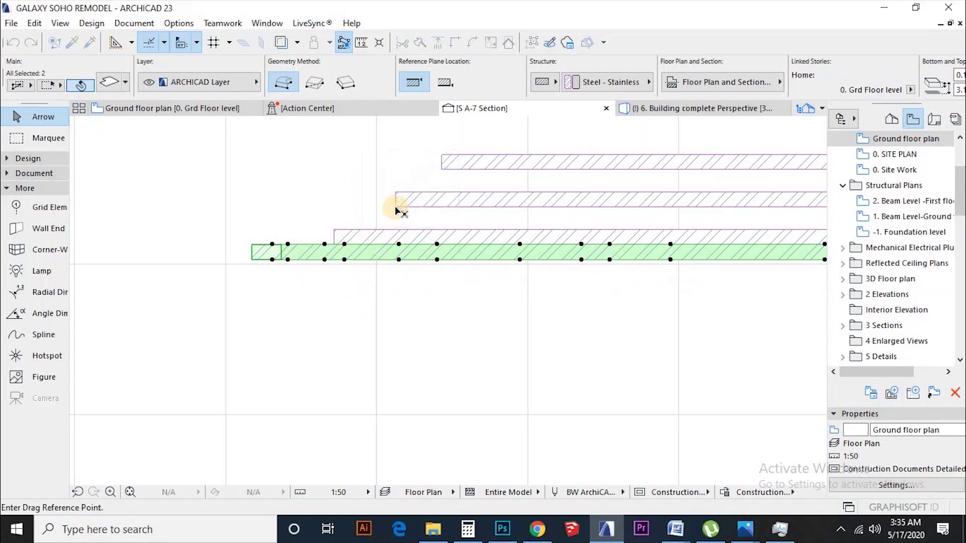
{"action": "left_click", "coordinate": [396, 206]}
{"action": "left_click", "coordinate": [396, 230]}
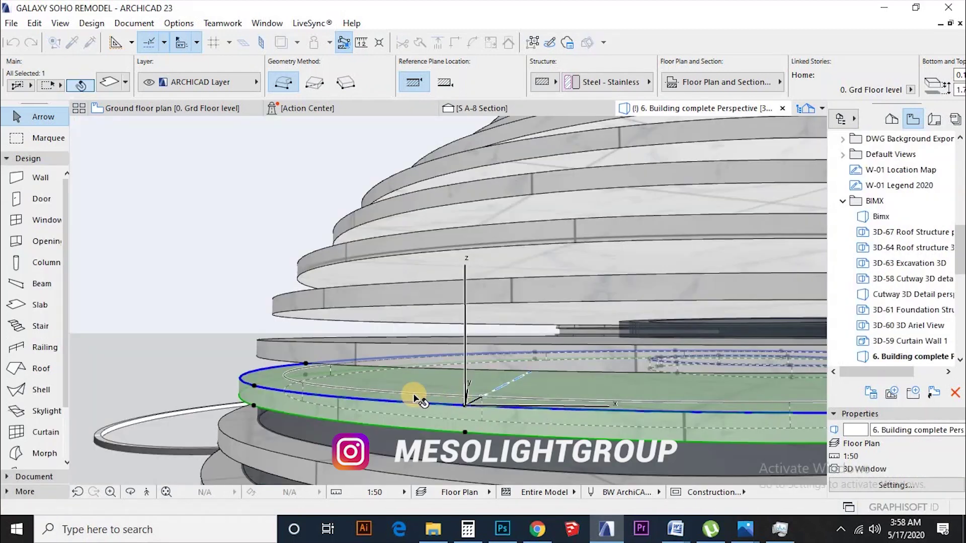
- Try a glass exterior wall along the ring slab's inset outline in the 3D view, raised to the slab above, and delete it
{"action": "scroll", "coordinate": [410, 393], "scroll_direction": "up", "scroll_amount": 3}
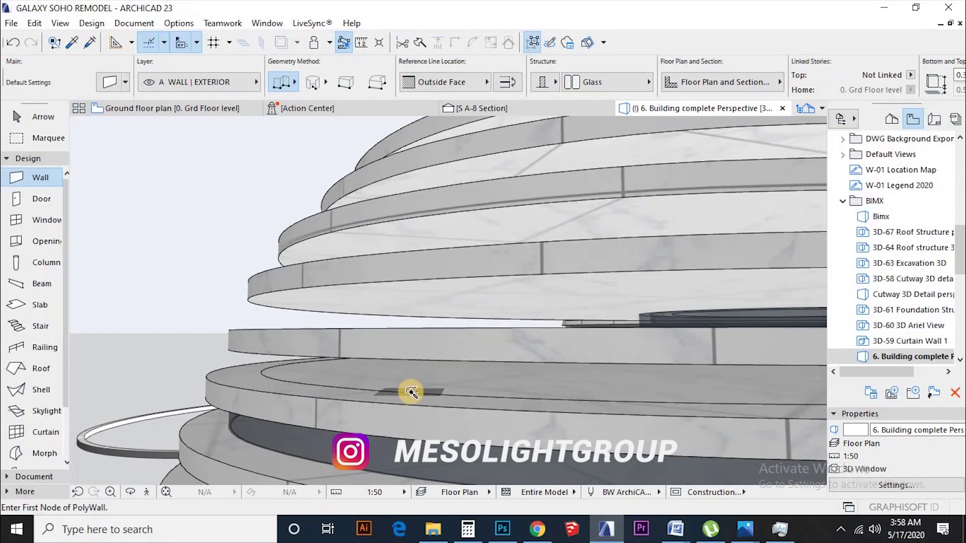
{"action": "left_click", "coordinate": [360, 306]}
{"action": "left_click", "coordinate": [498, 296]}
{"action": "left_click", "coordinate": [226, 346]}
{"action": "middle_click_drag", "start_coordinate": [364, 351], "coordinate": [256, 316], "text": "shift"}
{"action": "scroll", "coordinate": [185, 343], "scroll_direction": "down", "scroll_amount": 4}
{"action": "scroll", "coordinate": [241, 362], "scroll_direction": "up", "scroll_amount": 3}
{"action": "scroll", "coordinate": [256, 317], "scroll_direction": "up", "scroll_amount": 4}
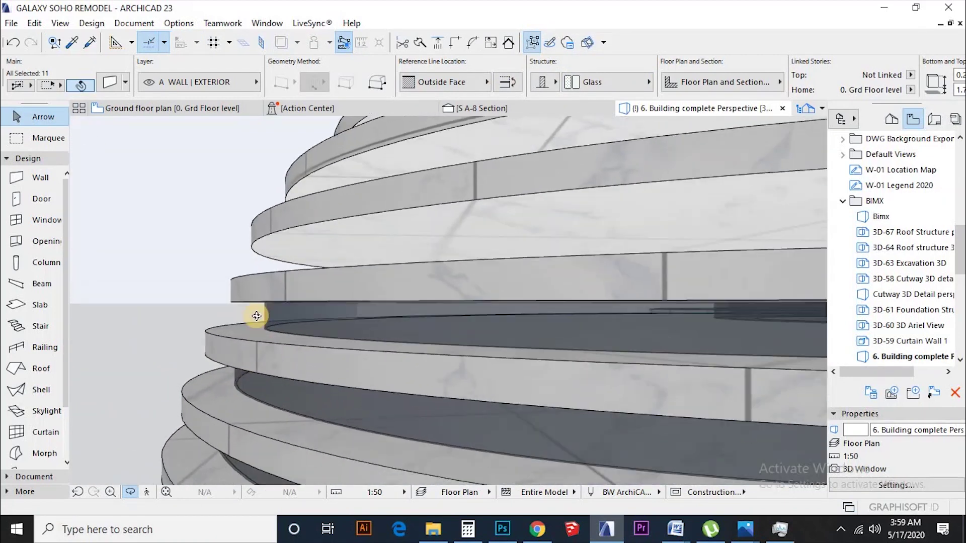
{"action": "key", "text": "Delete"}
- Build a glass exterior wall along the inset outline of the ring slab and stretch it up to the slab above
{"action": "left_click", "coordinate": [317, 351]}
{"action": "left_click", "coordinate": [284, 345]}
{"action": "left_click", "coordinate": [246, 349]}
{"action": "key", "text": "Escape"}
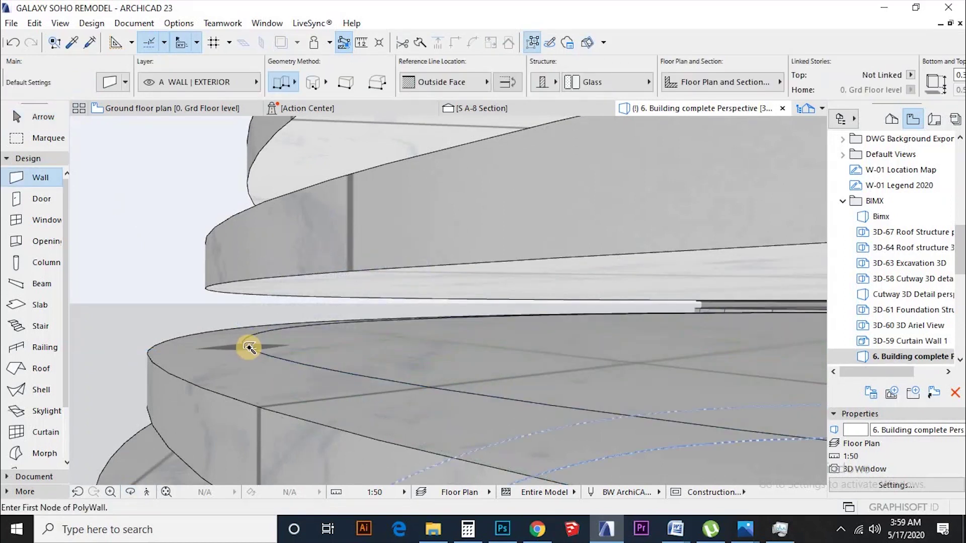
{"action": "left_click", "coordinate": [242, 198], "text": "shift"}
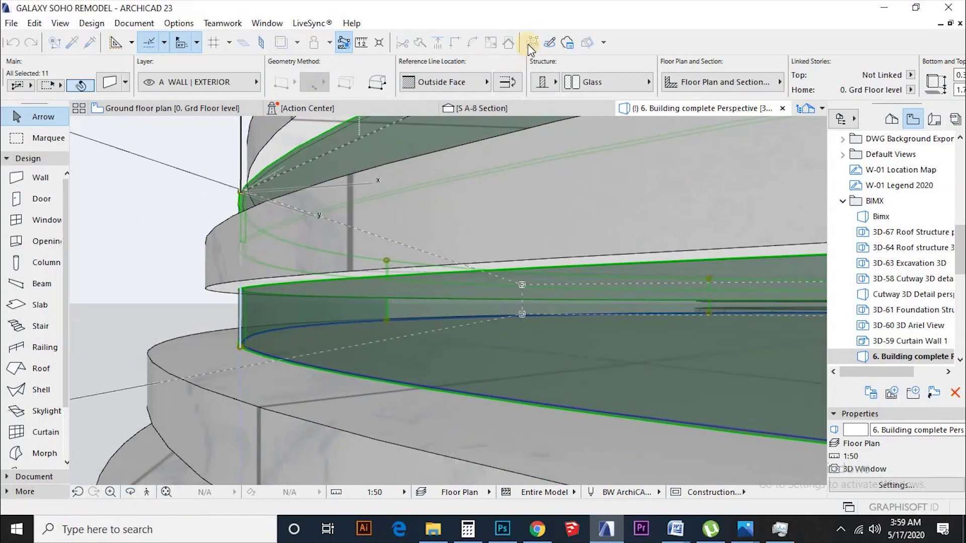
{"action": "key", "text": "Escape"}
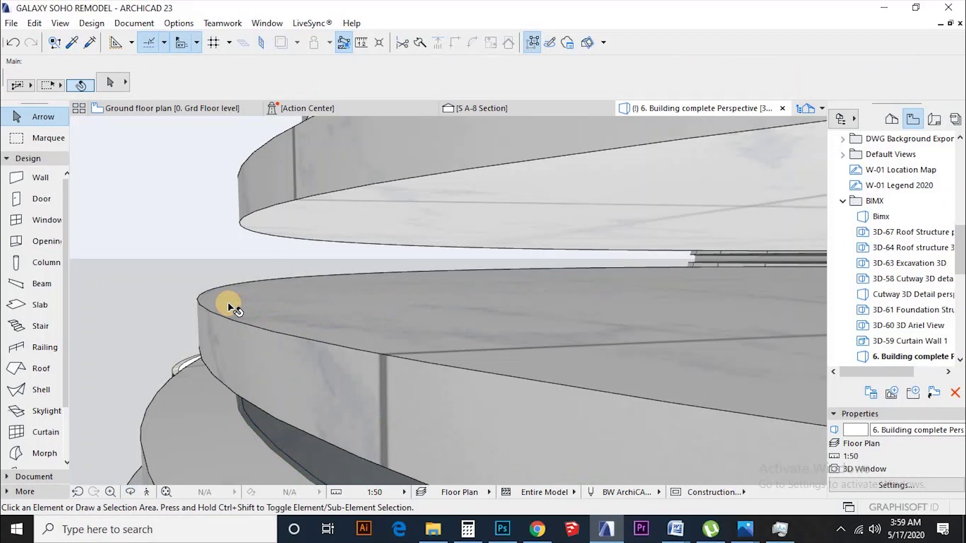
- Offset the next ring slab's outline inward and trace a glass exterior wall along it
{"action": "left_click", "coordinate": [229, 306]}
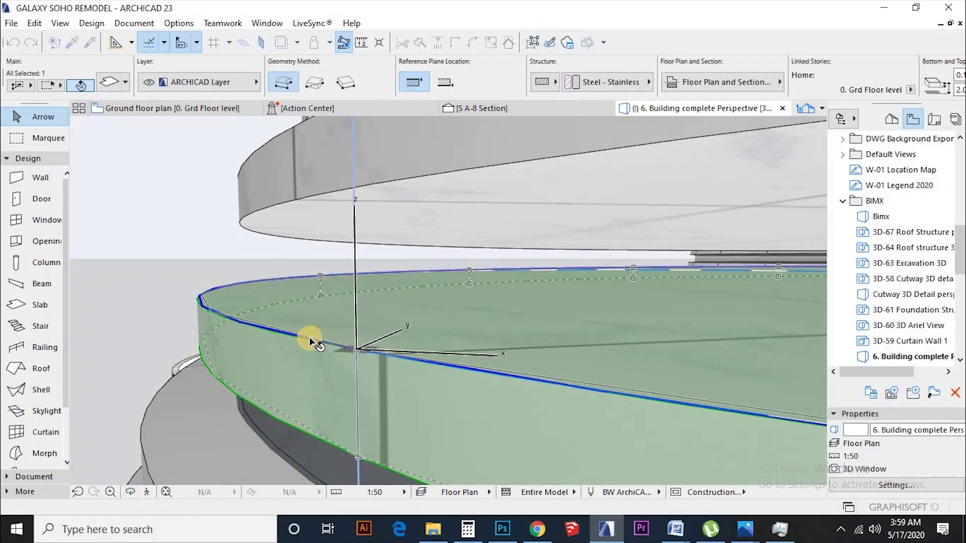
{"action": "key", "text": "Escape"}
{"action": "key", "text": "w"}
{"action": "left_click", "coordinate": [347, 312]}
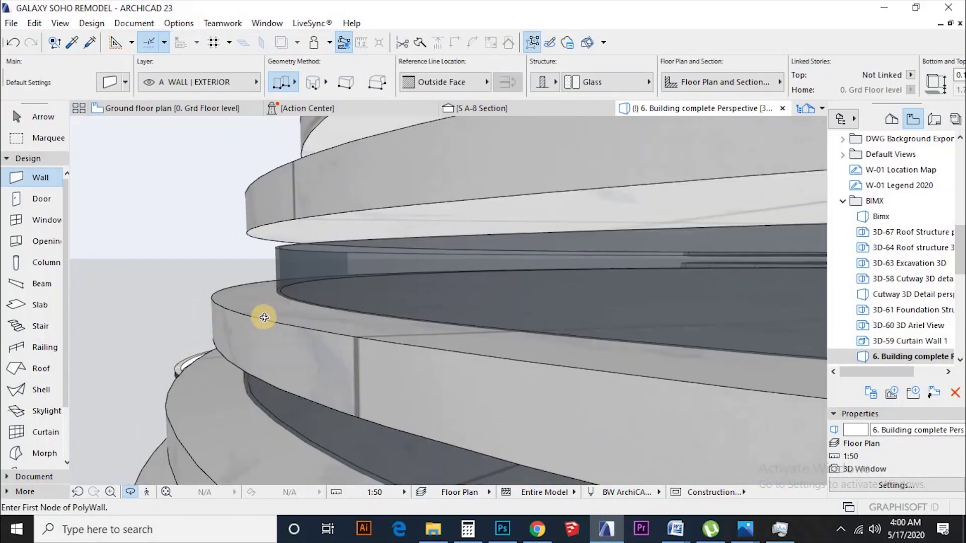
- Stretch the height of the new glass wall ring up to the underside of the slab above
{"action": "middle_click_drag", "start_coordinate": [263, 317], "coordinate": [429, 119], "text": "shift"}
{"action": "key", "text": "Escape"}
{"action": "left_click", "coordinate": [464, 259]}
{"action": "left_click", "coordinate": [469, 259]}
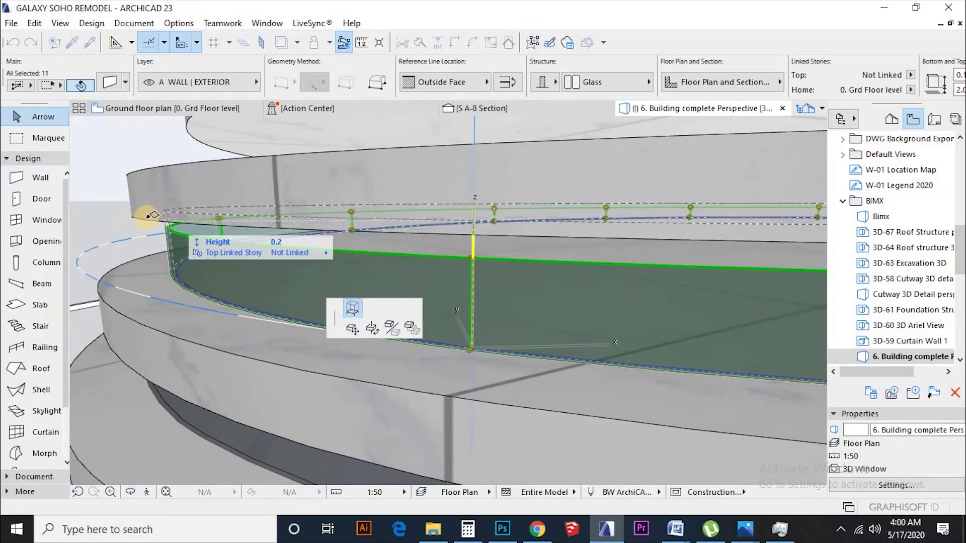
{"action": "left_click", "coordinate": [149, 217]}
{"action": "middle_click_drag", "start_coordinate": [373, 284], "coordinate": [446, 338], "text": "shift"}
{"action": "scroll", "coordinate": [297, 292], "scroll_direction": "down", "scroll_amount": 10}
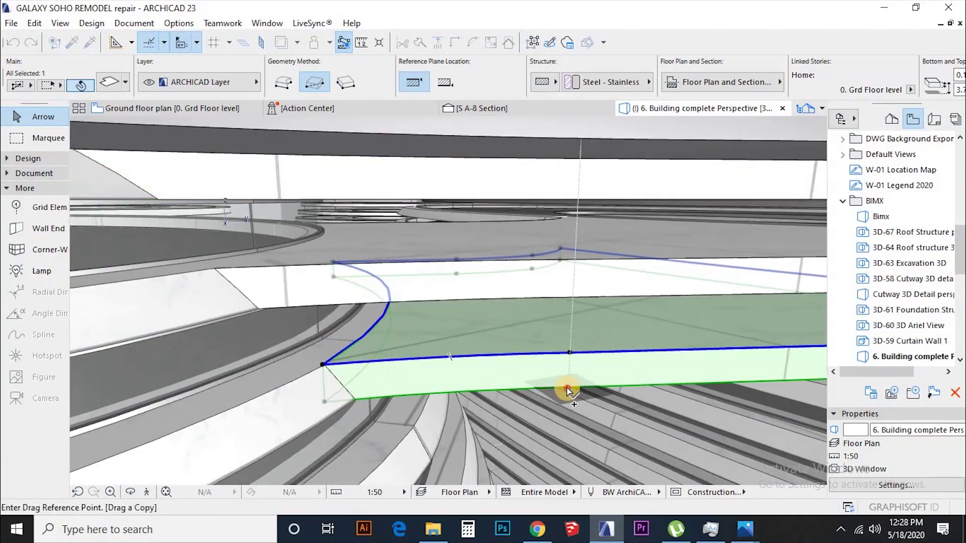
- Drag a copy of the selected connecting slab and offset its curved end edge to fit the adjoining ring
{"action": "left_click", "coordinate": [568, 390]}
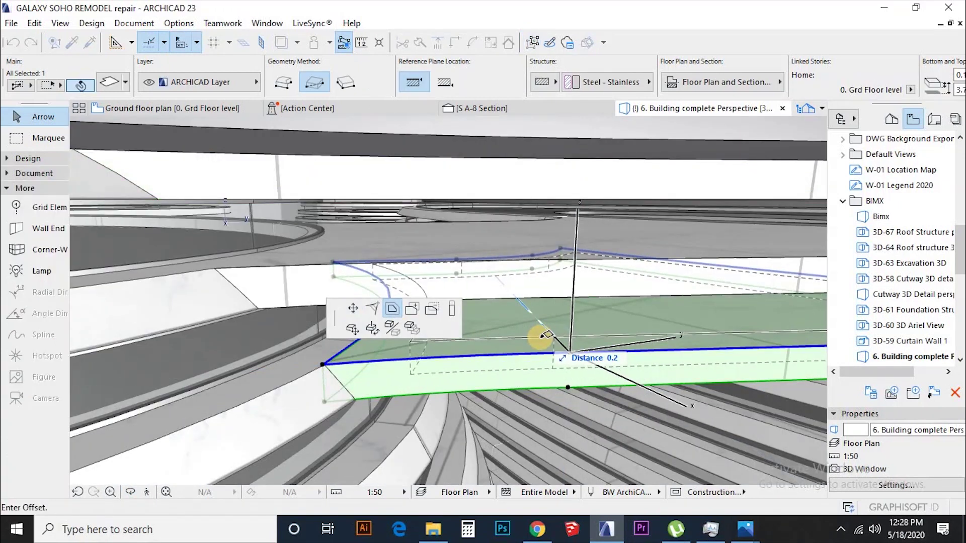
{"action": "scroll", "coordinate": [492, 384], "scroll_direction": "down", "scroll_amount": 1}
{"action": "left_click", "coordinate": [452, 332]}
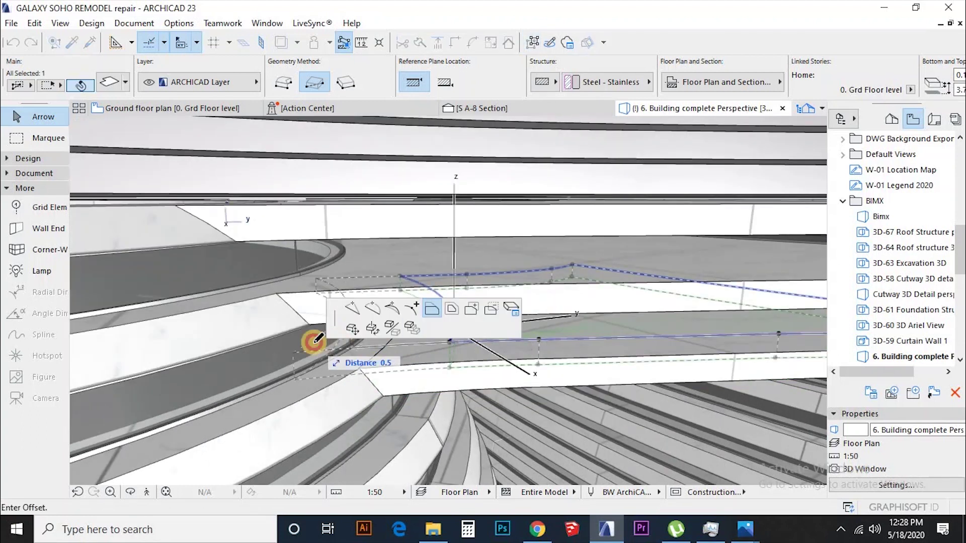
{"action": "left_click", "coordinate": [314, 342]}
{"action": "scroll", "coordinate": [254, 360], "scroll_direction": "down", "scroll_amount": 1}
{"action": "left_click", "coordinate": [311, 340]}
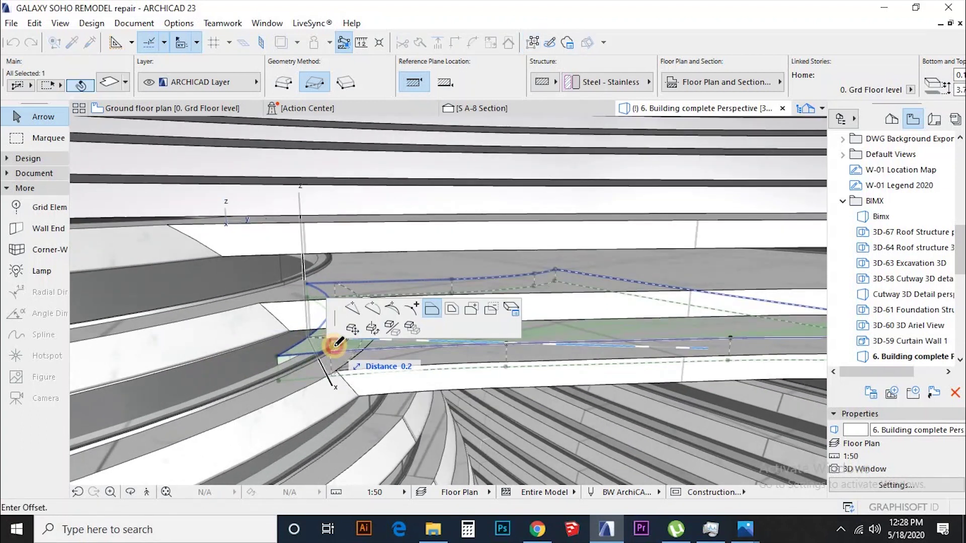
{"action": "left_click", "coordinate": [334, 346]}
- Offset the opposite end edge of the connecting slab toward the neighbouring ring and clear the selection
{"action": "scroll", "coordinate": [245, 369], "scroll_direction": "down", "scroll_amount": 3}
{"action": "scroll", "coordinate": [774, 377], "scroll_direction": "up", "scroll_amount": 2}
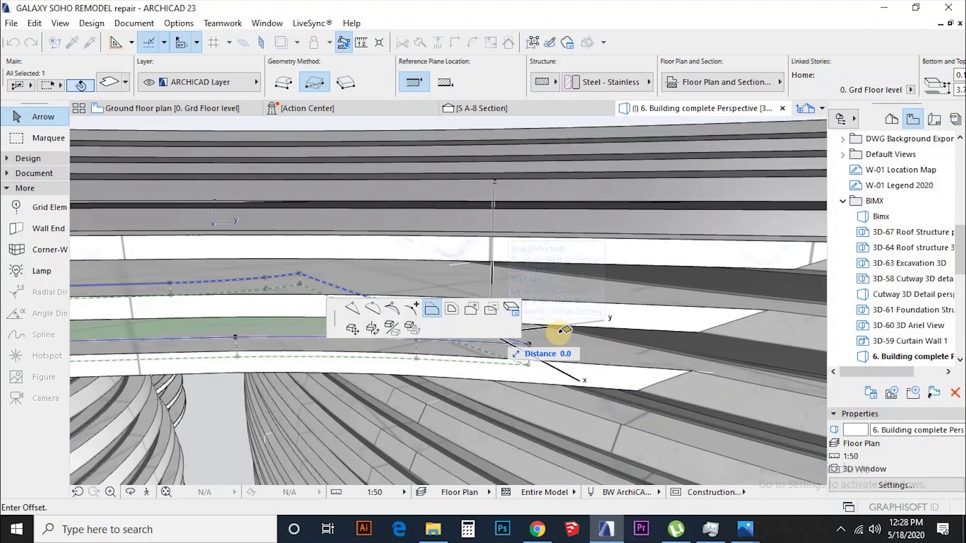
{"action": "left_click", "coordinate": [646, 347]}
{"action": "left_click", "coordinate": [683, 395]}
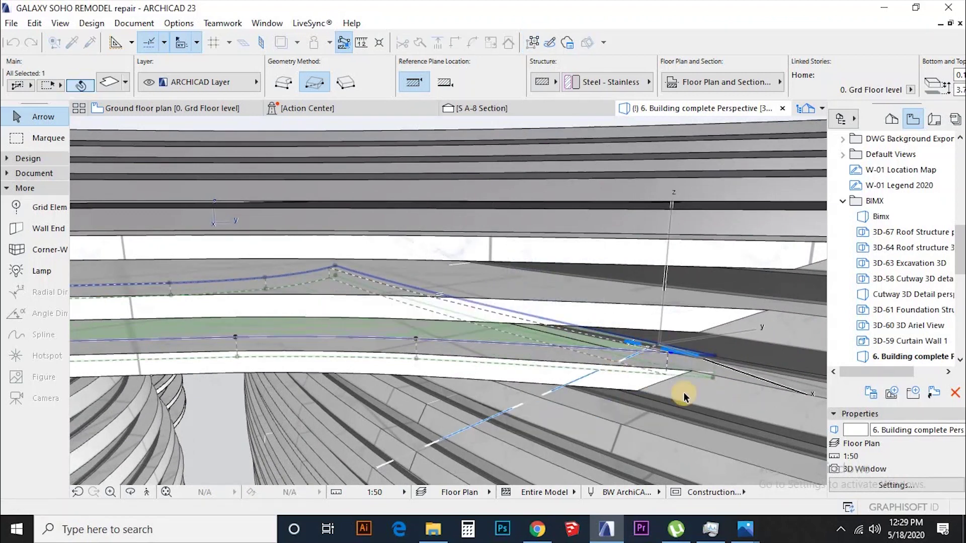
{"action": "scroll", "coordinate": [701, 358], "scroll_direction": "down", "scroll_amount": 4}
{"action": "middle_click_drag", "start_coordinate": [548, 365], "coordinate": [394, 276], "text": "shift"}
{"action": "key", "text": "Escape"}
{"action": "left_click", "coordinate": [344, 271], "text": "alt"}
{"action": "scroll", "coordinate": [342, 352], "scroll_direction": "up", "scroll_amount": 6}
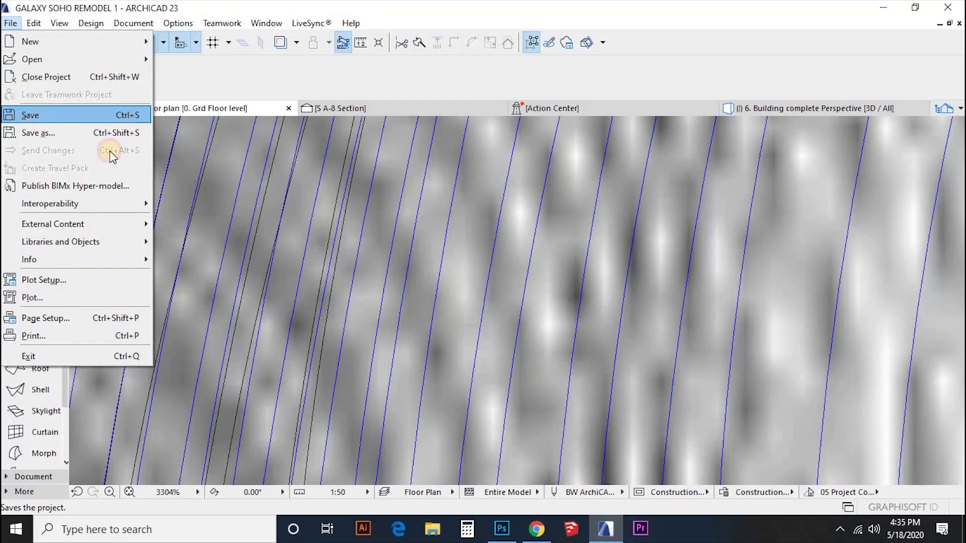
{"action": "left_click", "coordinate": [286, 188]}
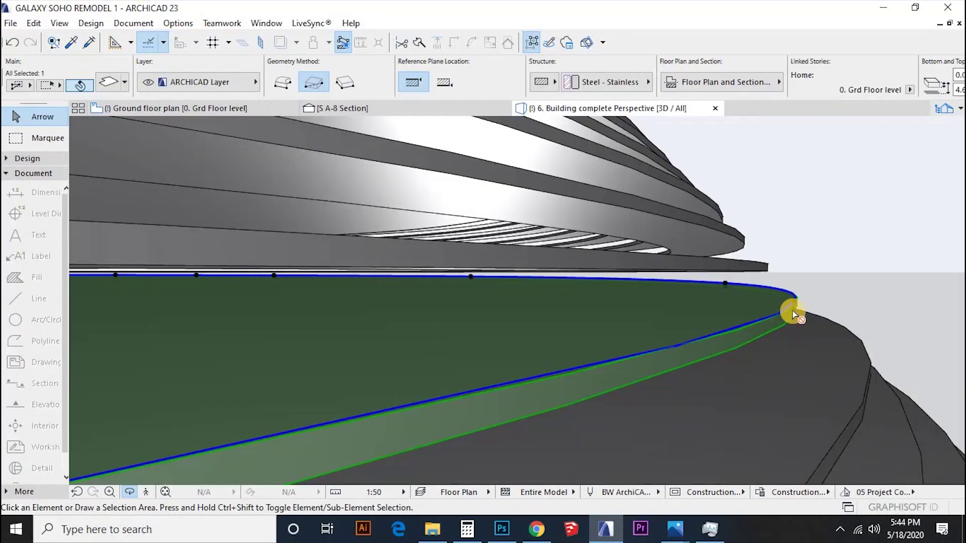
- Drag a copy of the selected oval slab onto its top edge and offset all the edges of one slab inward
{"action": "left_click", "coordinate": [793, 312]}
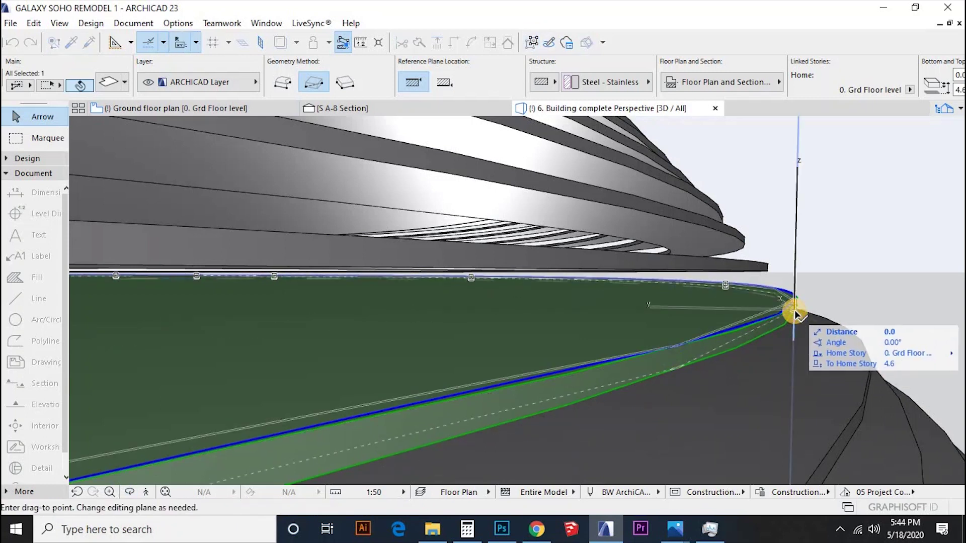
{"action": "left_click", "coordinate": [799, 304]}
{"action": "left_click", "coordinate": [795, 301]}
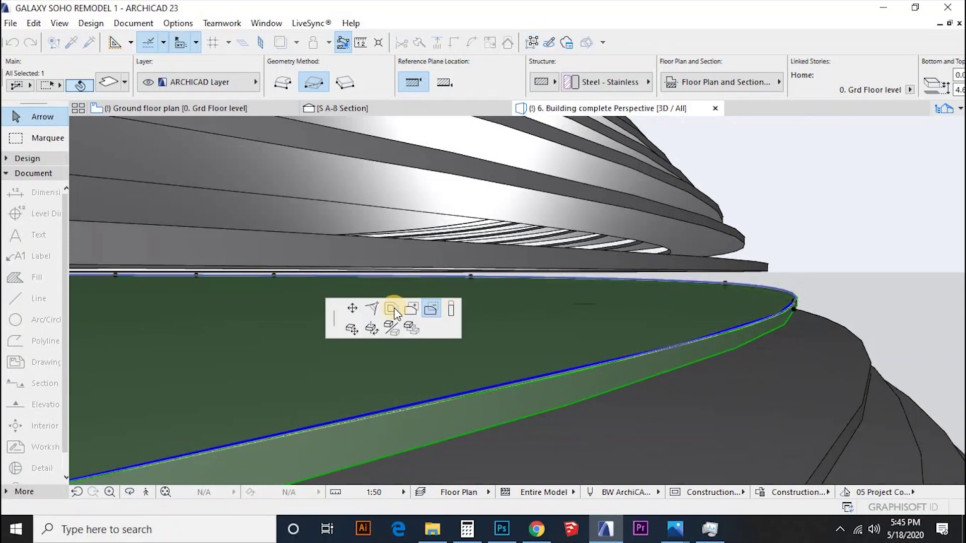
{"action": "left_click", "coordinate": [592, 305]}
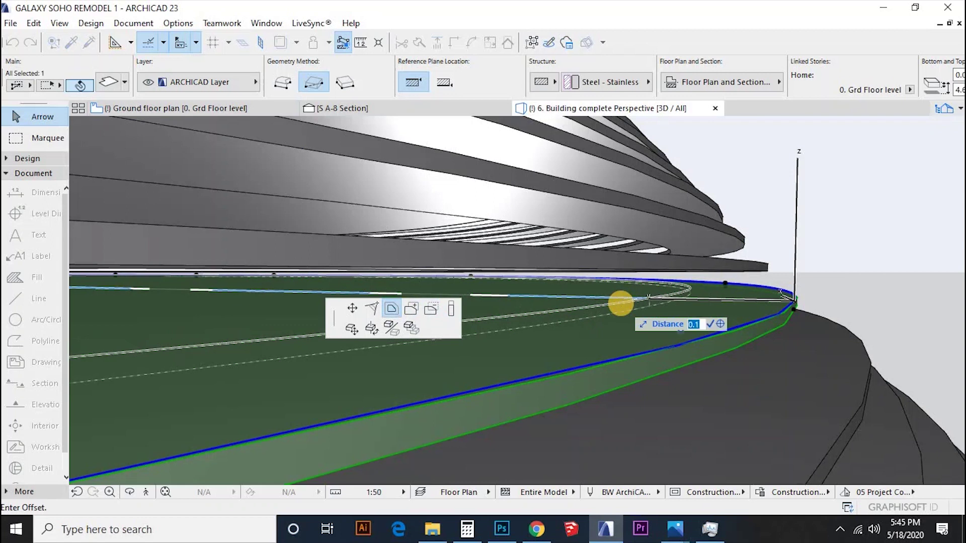
{"action": "left_click", "coordinate": [673, 300]}
- Subtract the inner outlines from the oval slabs to leave narrow perimeter rings, and clear the selection
{"action": "left_click", "coordinate": [793, 310]}
{"action": "left_click", "coordinate": [517, 320]}
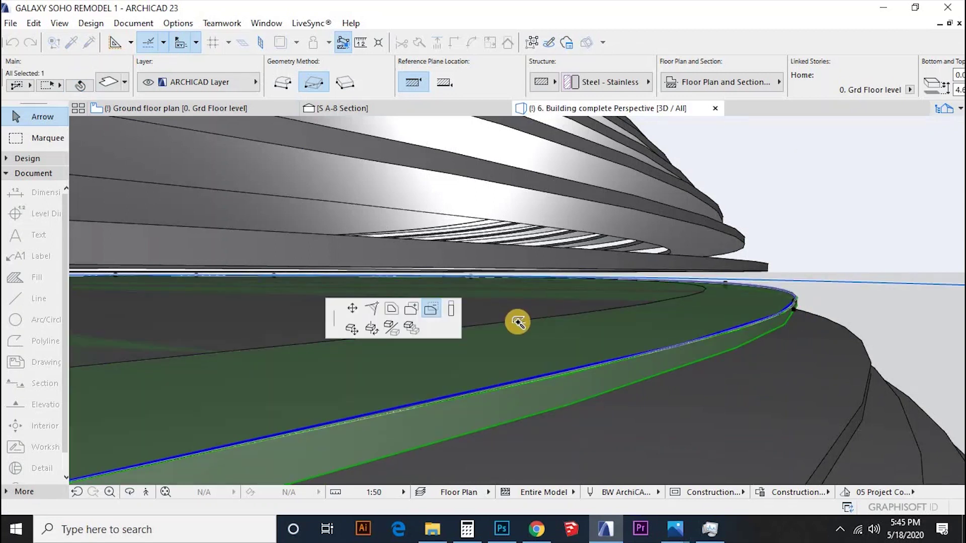
{"action": "left_click", "coordinate": [523, 321]}
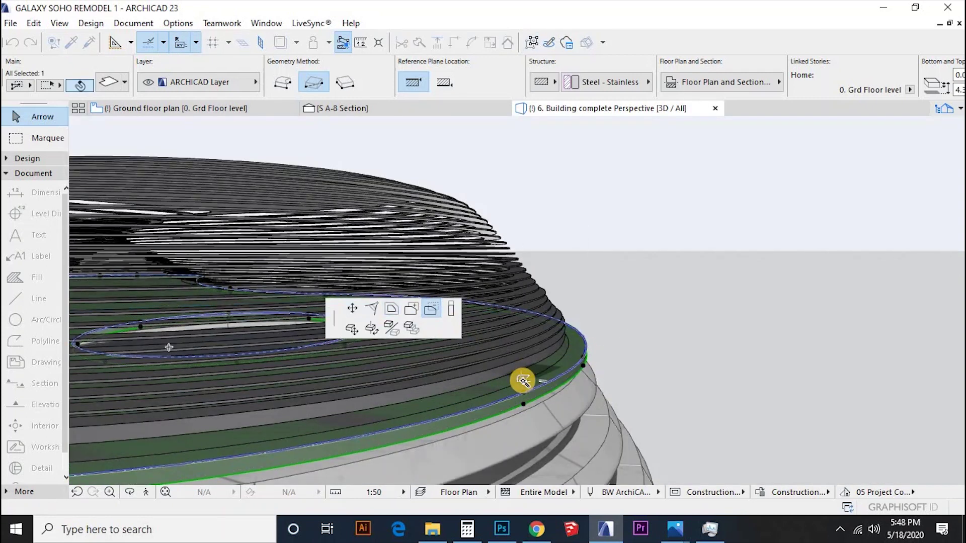
{"action": "left_click", "coordinate": [522, 380]}
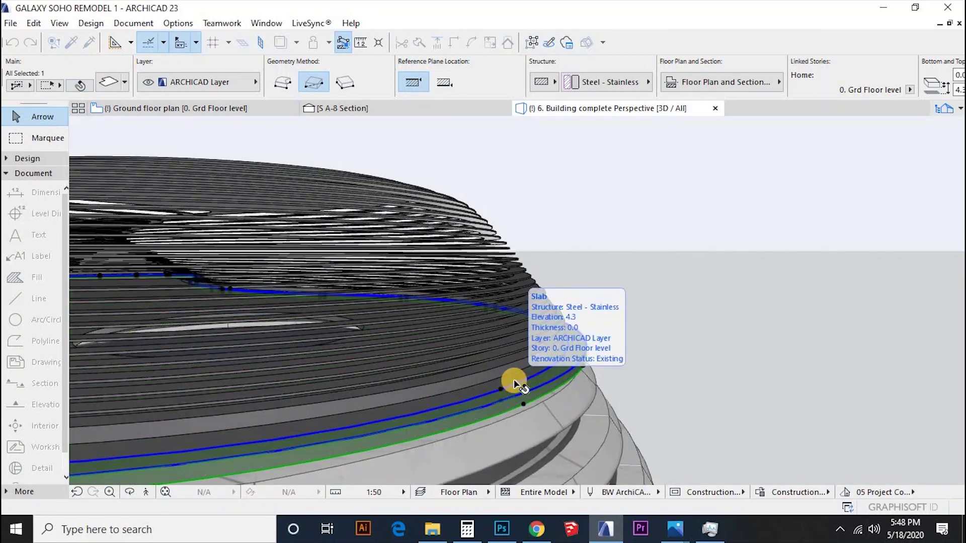
{"action": "key", "text": "Escape"}
- Repeat the inner outline subtraction on the next slab of the oval building's stack
{"action": "middle_click_drag", "start_coordinate": [602, 322], "coordinate": [558, 289], "text": "shift"}
{"action": "scroll", "coordinate": [267, 390], "scroll_direction": "up", "scroll_amount": 5}
{"action": "left_click", "coordinate": [267, 390]}
{"action": "left_click", "coordinate": [222, 357]}
{"action": "left_click", "coordinate": [229, 367]}
{"action": "key", "text": "Escape"}
{"action": "scroll", "coordinate": [228, 367], "scroll_direction": "down", "scroll_amount": 5}
{"action": "scroll", "coordinate": [558, 288], "scroll_direction": "up", "scroll_amount": 5}
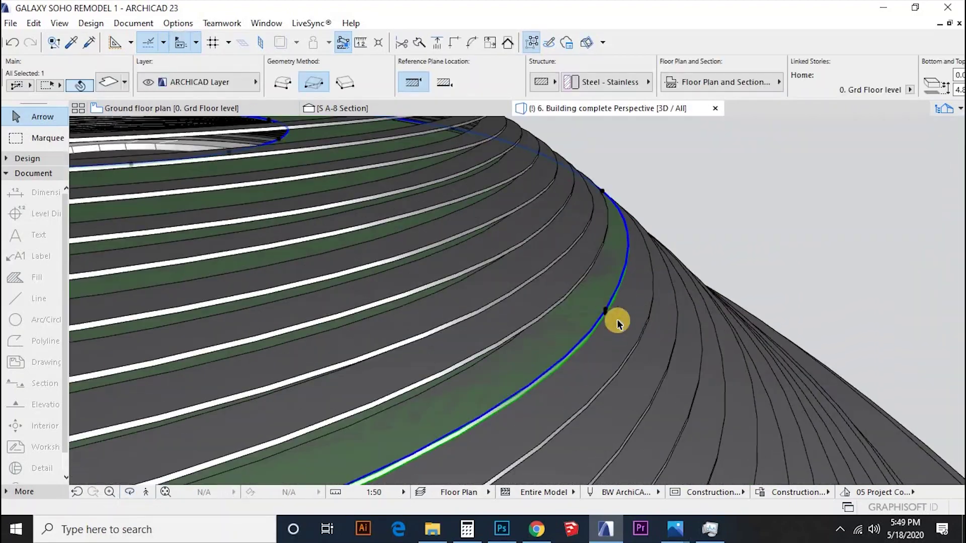
- Subtract the inset outline from the selected slab higher on the oval stack and clear the selection
{"action": "left_click", "coordinate": [606, 311]}
{"action": "left_click", "coordinate": [429, 392]}
{"action": "scroll", "coordinate": [427, 402], "scroll_direction": "up", "scroll_amount": 2}
{"action": "key", "text": "Escape"}
{"action": "left_click", "coordinate": [682, 390]}
{"action": "scroll", "coordinate": [701, 321], "scroll_direction": "down", "scroll_amount": 5}
{"action": "key", "text": "Escape"}
- Trace a glass exterior wall around the edge of the oval building's roof opening
{"action": "middle_click_drag", "start_coordinate": [564, 252], "coordinate": [756, 229], "text": "shift"}
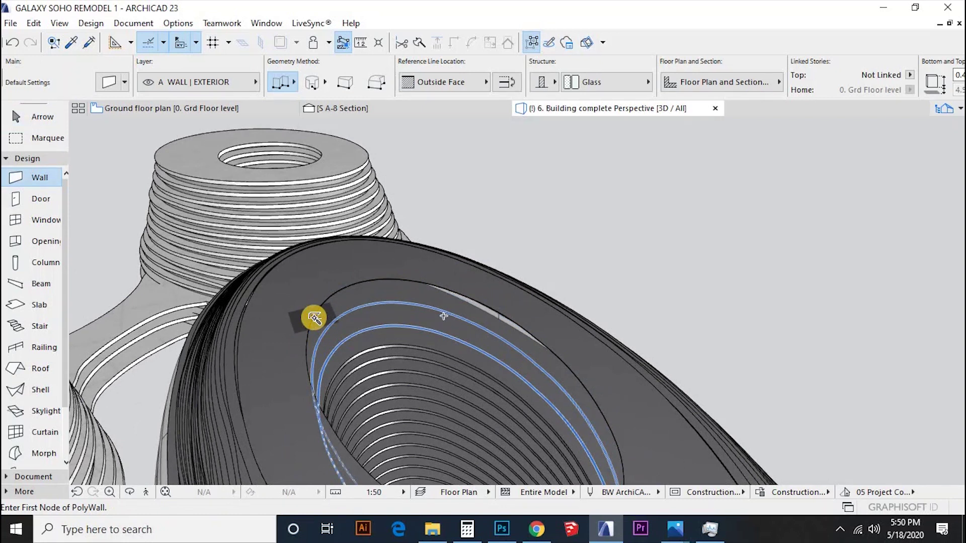
{"action": "left_click", "coordinate": [424, 313]}
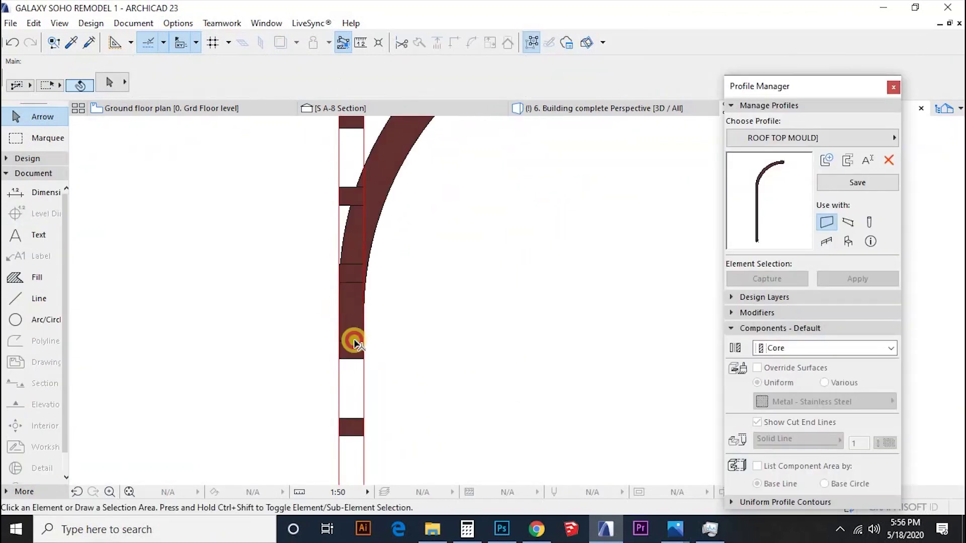
- Add a small rectangular stainless steel fill at the upper end of the curved part of the ROOF TOP MOULD profile
{"action": "left_click", "coordinate": [355, 255]}
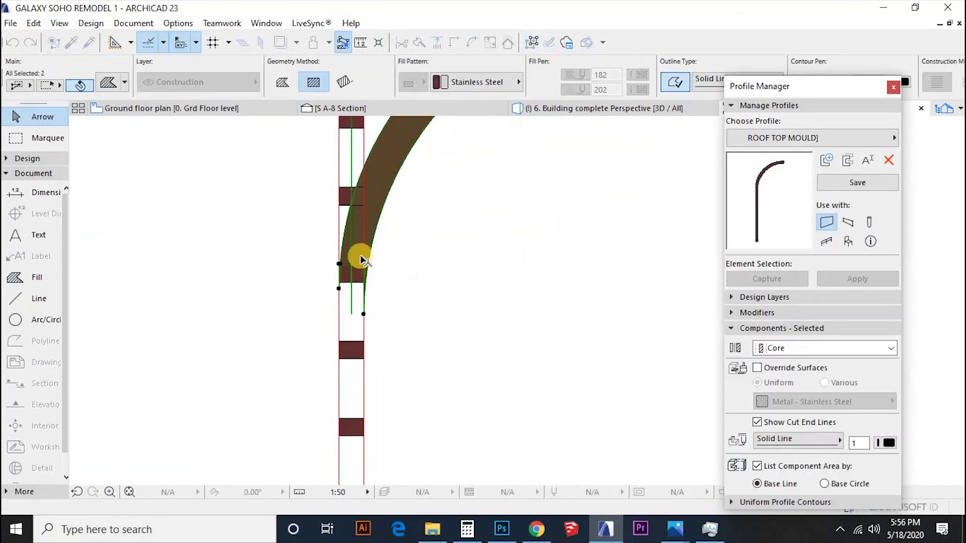
{"action": "scroll", "coordinate": [323, 213], "scroll_direction": "down", "scroll_amount": 1}
{"action": "left_click_drag", "start_coordinate": [321, 170], "coordinate": [344, 169]}
{"action": "scroll", "coordinate": [378, 166], "scroll_direction": "up", "scroll_amount": 3}
{"action": "left_click", "coordinate": [365, 201]}
{"action": "left_click", "coordinate": [399, 177]}
{"action": "left_click", "coordinate": [399, 242]}
{"action": "left_click", "coordinate": [374, 242]}
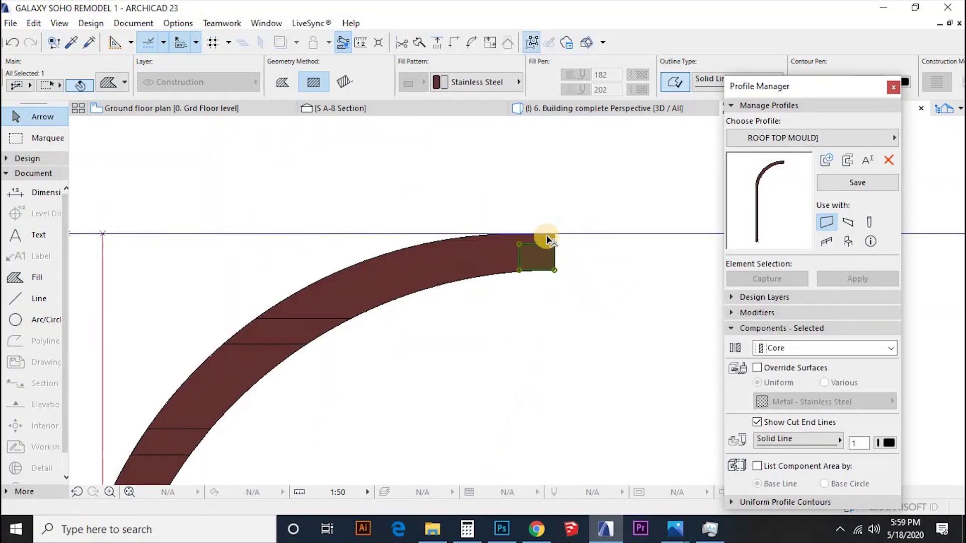
{"action": "scroll", "coordinate": [544, 244], "scroll_direction": "down", "scroll_amount": 3}
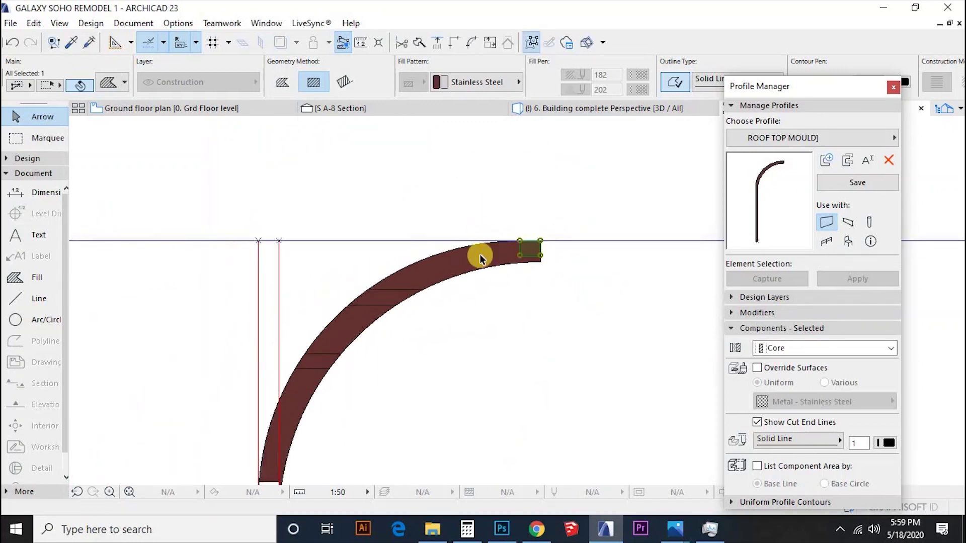
{"action": "left_click", "coordinate": [356, 331]}
{"action": "scroll", "coordinate": [352, 342], "scroll_direction": "up", "scroll_amount": 4}
{"action": "scroll", "coordinate": [375, 347], "scroll_direction": "up", "scroll_amount": 3}
{"action": "left_click", "coordinate": [364, 291]}
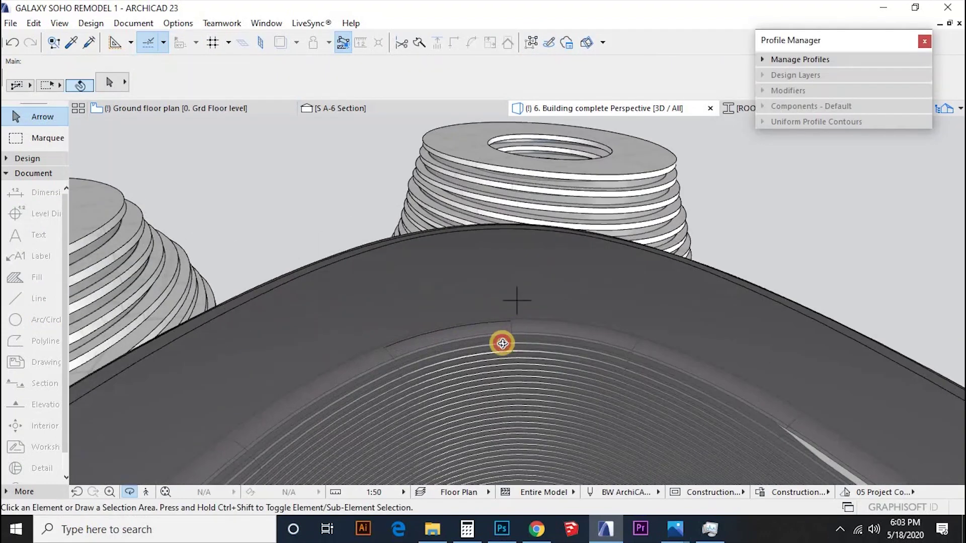
- Close the lower end of the sloped roof rib outline in the A-6 section with a short horizontal line
{"action": "left_click_drag", "start_coordinate": [465, 404], "coordinate": [789, 379]}
{"action": "left_click_drag", "start_coordinate": [511, 337], "coordinate": [252, 352]}
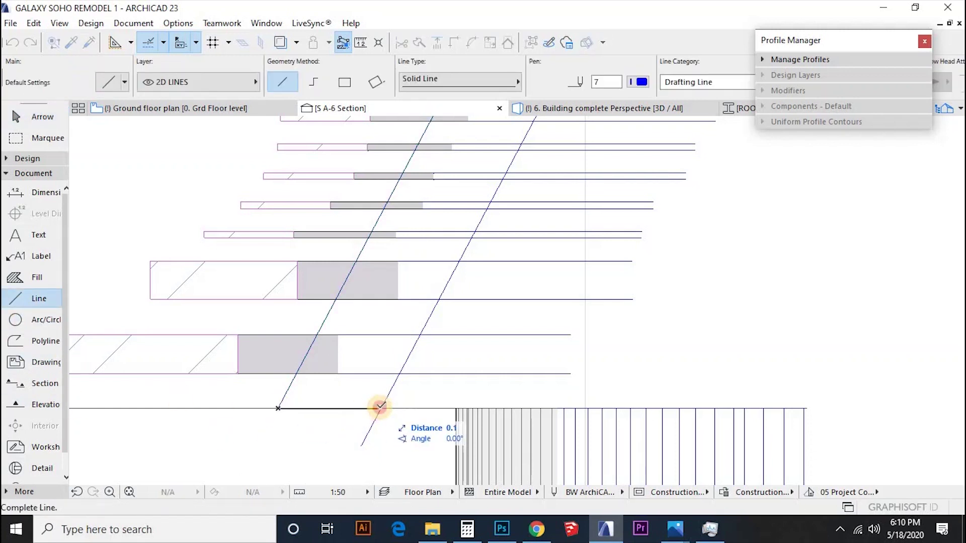
{"action": "left_click", "coordinate": [380, 407]}
{"action": "scroll", "coordinate": [380, 408], "scroll_direction": "down", "scroll_amount": 5}
{"action": "scroll", "coordinate": [493, 285], "scroll_direction": "up", "scroll_amount": 2}
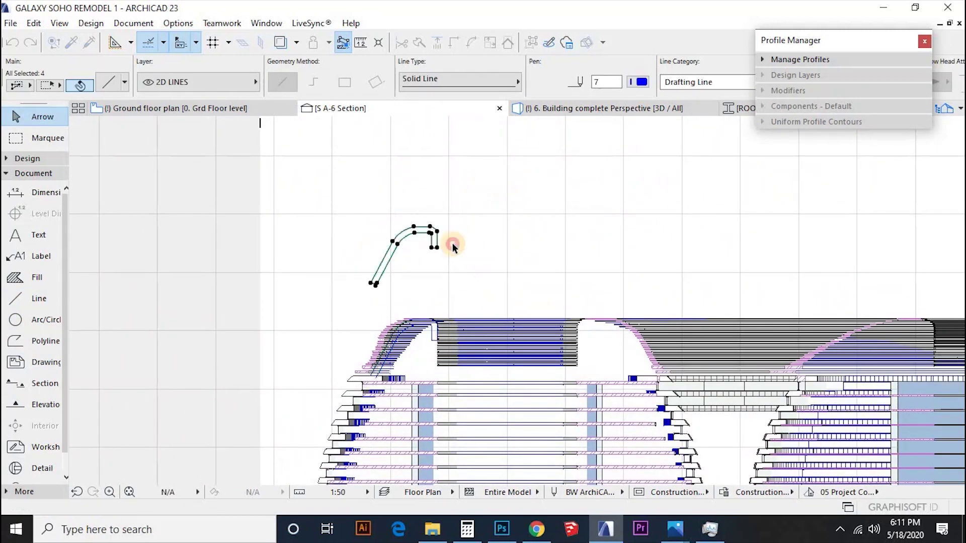
{"action": "scroll", "coordinate": [332, 346], "scroll_direction": "up", "scroll_amount": 3}
{"action": "scroll", "coordinate": [331, 343], "scroll_direction": "up", "scroll_amount": 2}
- Select the face of the hooked rib morph in the 3D view and begin extruding it
{"action": "left_click", "coordinate": [27, 159]}
{"action": "left_click", "coordinate": [288, 251]}
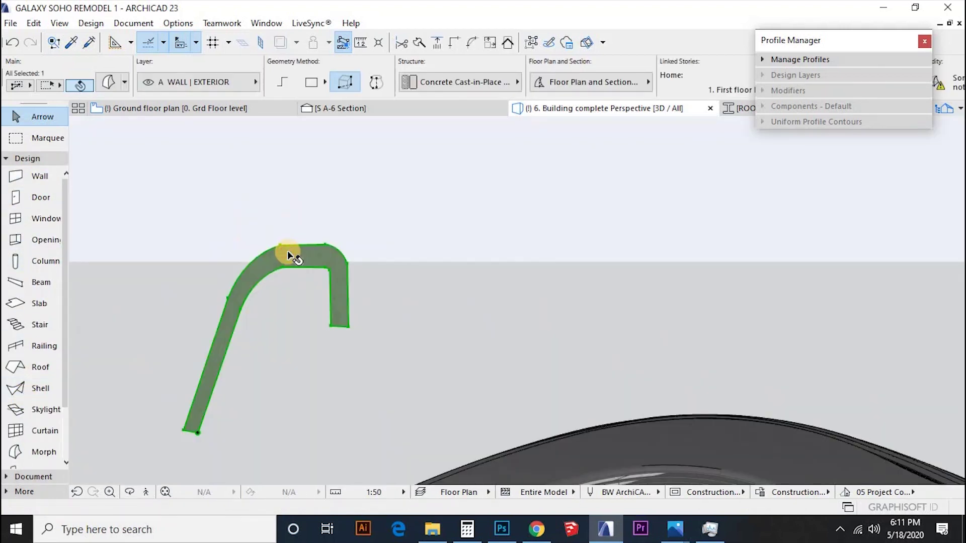
{"action": "left_click", "coordinate": [288, 251]}
{"action": "left_click", "coordinate": [351, 307]}
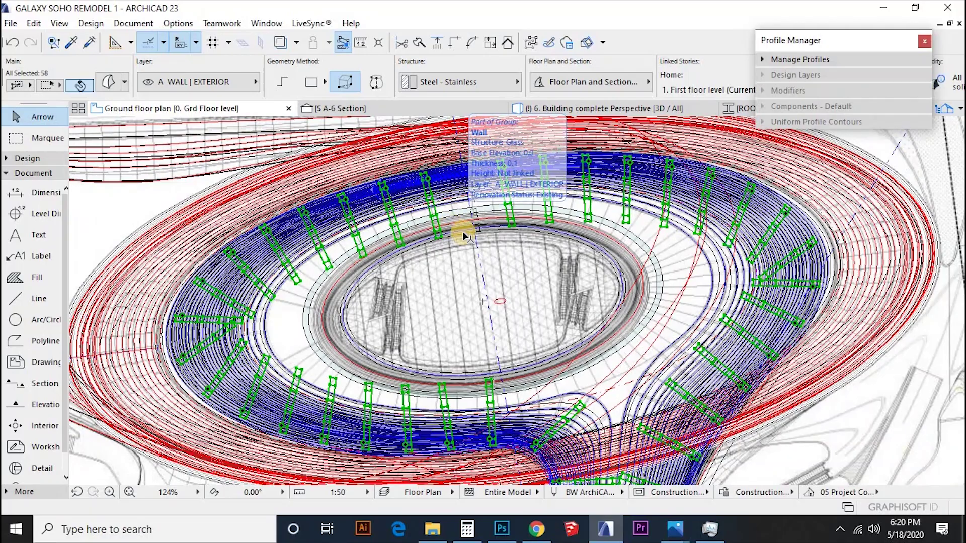
- Examine in 3D how the copied rib morphs sit around the oval roof opening
{"action": "scroll", "coordinate": [464, 226], "scroll_direction": "up", "scroll_amount": 4}
{"action": "key", "text": "F3"}
{"action": "middle_click_drag", "start_coordinate": [254, 299], "coordinate": [532, 357], "text": "shift"}
{"action": "middle_click_drag", "start_coordinate": [319, 355], "coordinate": [339, 317], "text": "shift"}
{"action": "middle_click_drag", "start_coordinate": [232, 295], "coordinate": [397, 383], "text": "shift"}
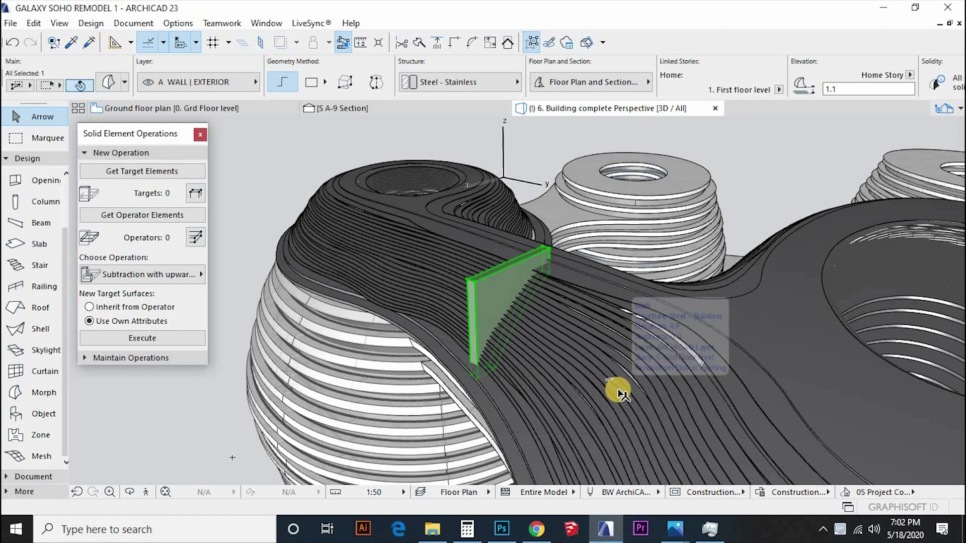
- Distribute 38 copies of the stainless steel plate along the roof band connecting the two buildings
{"action": "middle_click_drag", "start_coordinate": [523, 388], "coordinate": [452, 387], "text": "shift"}
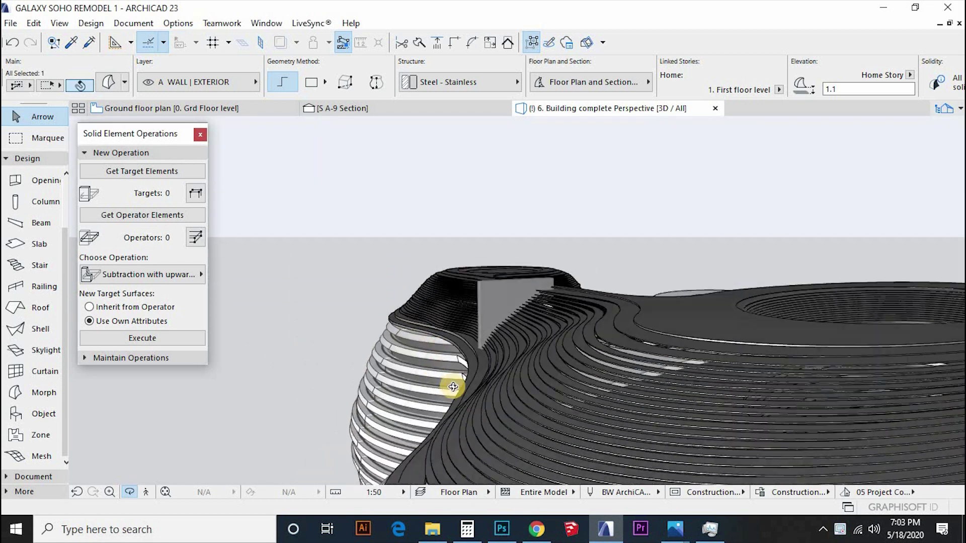
{"action": "middle_click_drag", "start_coordinate": [531, 368], "coordinate": [460, 282], "text": "shift"}
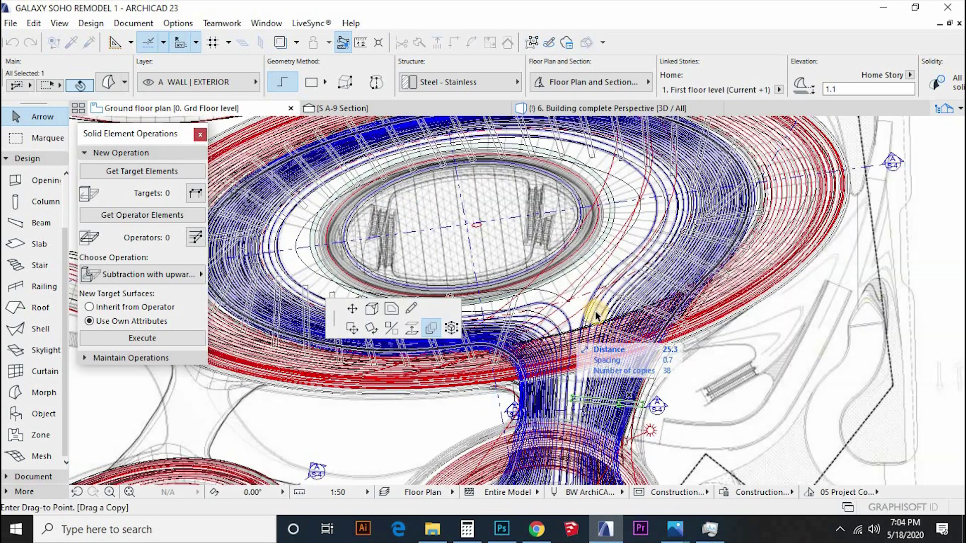
{"action": "scroll", "coordinate": [579, 367], "scroll_direction": "down", "scroll_amount": 5}
{"action": "scroll", "coordinate": [578, 367], "scroll_direction": "down", "scroll_amount": 2}
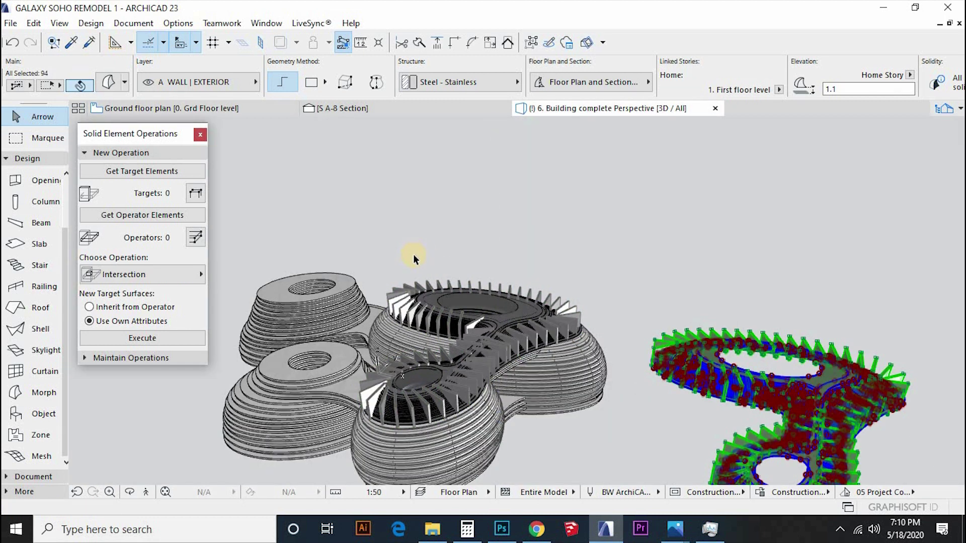
- Convert the selected roof plates to morphs despite their complexity, and clear the selection
{"action": "scroll", "coordinate": [413, 254], "scroll_direction": "down", "scroll_amount": 4}
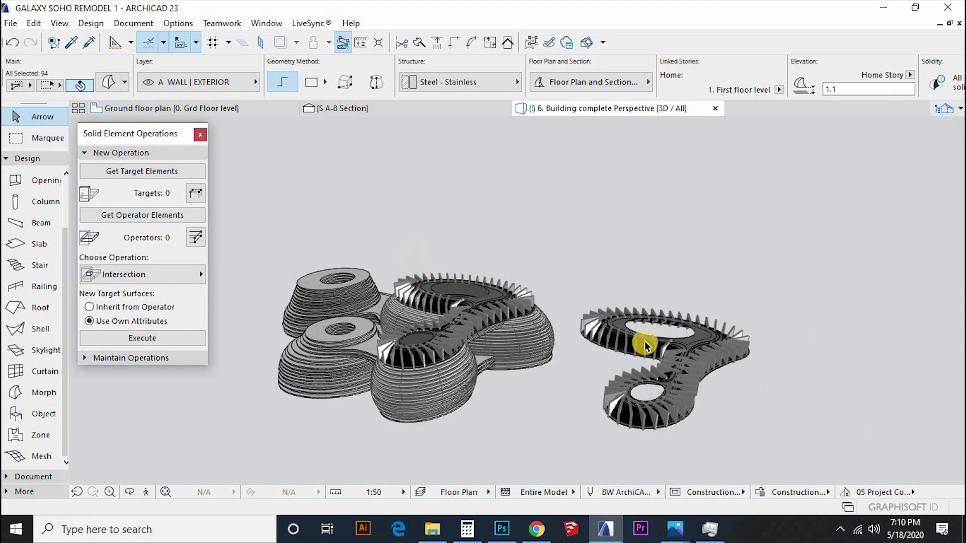
{"action": "left_click", "coordinate": [799, 146]}
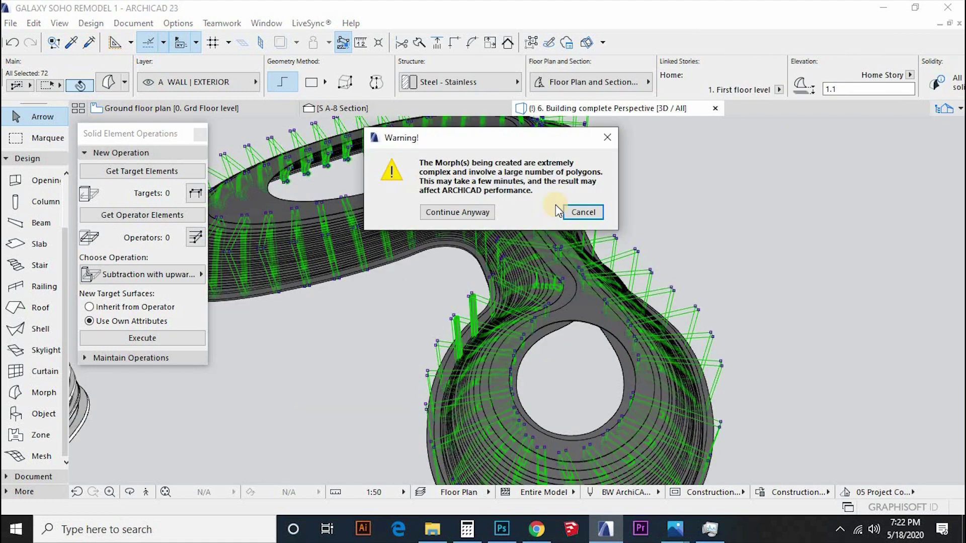
{"action": "left_click", "coordinate": [472, 210]}
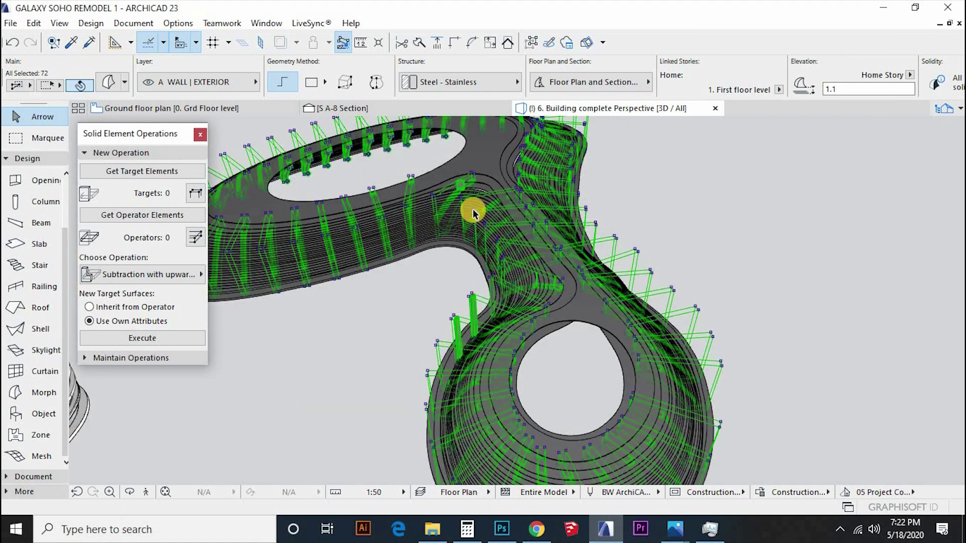
{"action": "left_click", "coordinate": [757, 254]}
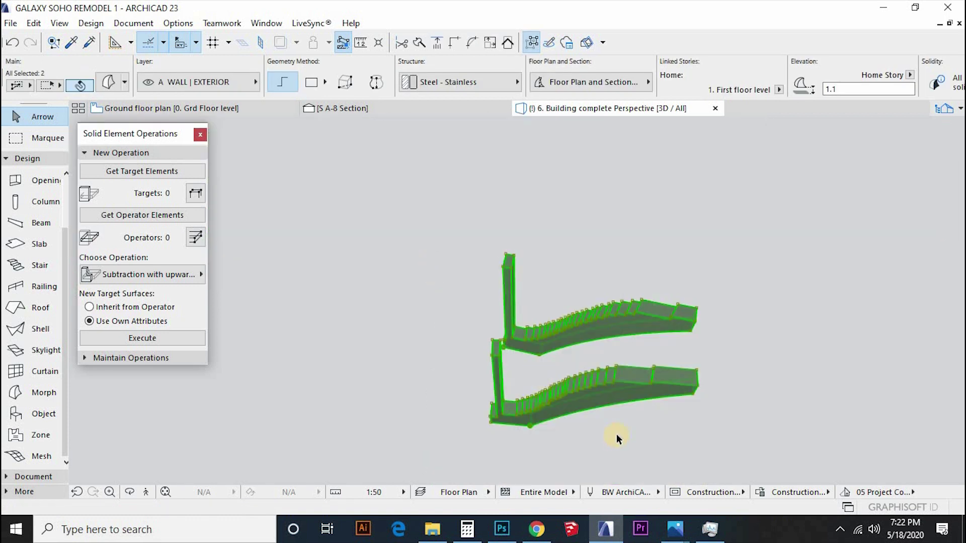
- Move an upper corner node of the leftover post on the isolated rib down about 0.9 to the rib's base
{"action": "left_click", "coordinate": [616, 437]}
{"action": "middle_click_drag", "start_coordinate": [616, 438], "coordinate": [660, 280], "text": "shift"}
{"action": "left_click", "coordinate": [661, 280]}
{"action": "scroll", "coordinate": [660, 280], "scroll_direction": "up", "scroll_amount": 3}
{"action": "left_click", "coordinate": [614, 245]}
{"action": "scroll", "coordinate": [614, 246], "scroll_direction": "down", "scroll_amount": 3}
{"action": "left_click", "coordinate": [352, 308]}
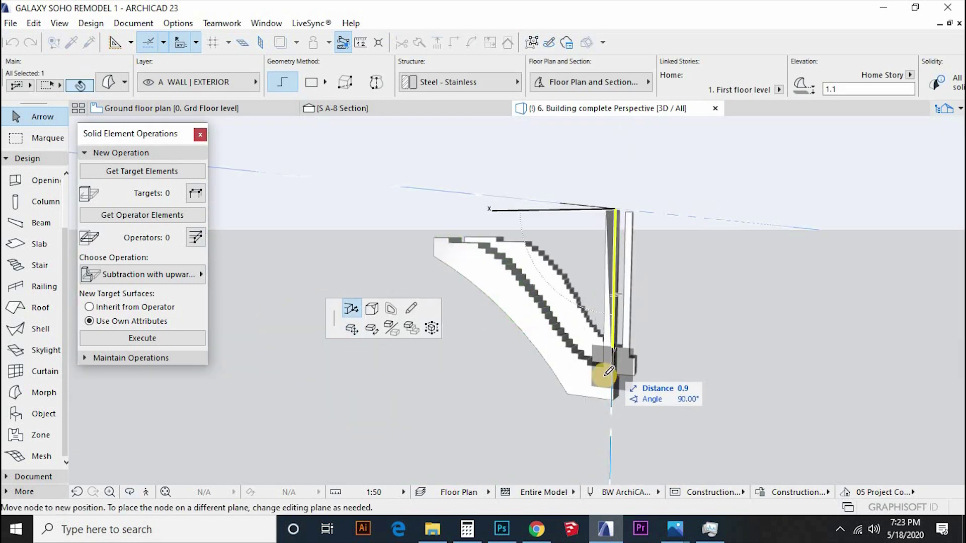
{"action": "scroll", "coordinate": [608, 364], "scroll_direction": "up", "scroll_amount": 2}
{"action": "left_click", "coordinate": [608, 364]}
- Lower the next top corner node of the leftover posts to the base of its rib
{"action": "middle_click_drag", "start_coordinate": [599, 327], "coordinate": [311, 327], "text": "shift"}
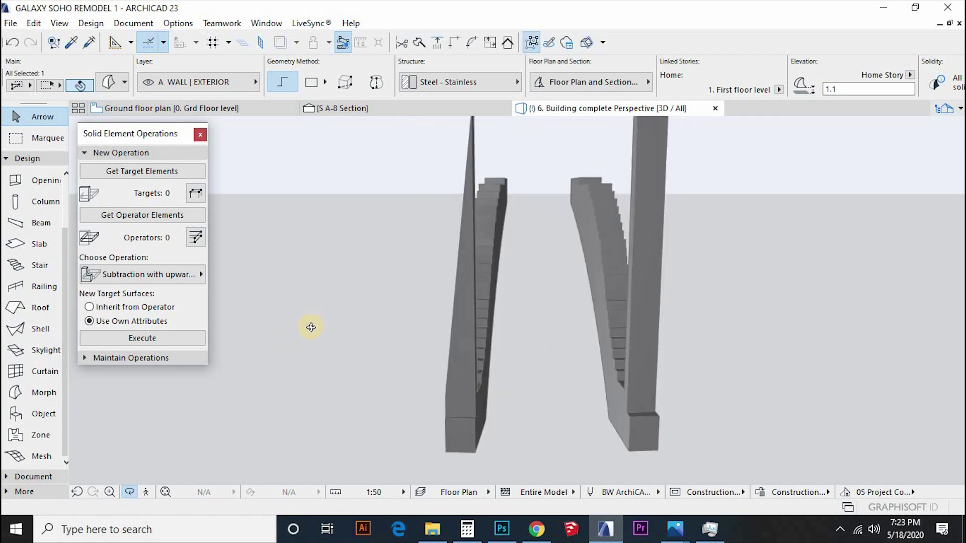
{"action": "scroll", "coordinate": [310, 327], "scroll_direction": "down", "scroll_amount": 3}
{"action": "scroll", "coordinate": [414, 190], "scroll_direction": "up", "scroll_amount": 3}
{"action": "left_click", "coordinate": [414, 189]}
{"action": "scroll", "coordinate": [414, 190], "scroll_direction": "down", "scroll_amount": 3}
{"action": "scroll", "coordinate": [401, 365], "scroll_direction": "up", "scroll_amount": 3}
{"action": "left_click", "coordinate": [703, 282]}
{"action": "scroll", "coordinate": [703, 282], "scroll_direction": "down", "scroll_amount": 3}
{"action": "left_click", "coordinate": [648, 135]}
{"action": "left_click", "coordinate": [640, 311]}
- Move a remaining top node of the post down about 1.0 to the stepped rib's foot and pick the next node
{"action": "middle_click_drag", "start_coordinate": [639, 311], "coordinate": [282, 377], "text": "shift"}
{"action": "left_click", "coordinate": [465, 199]}
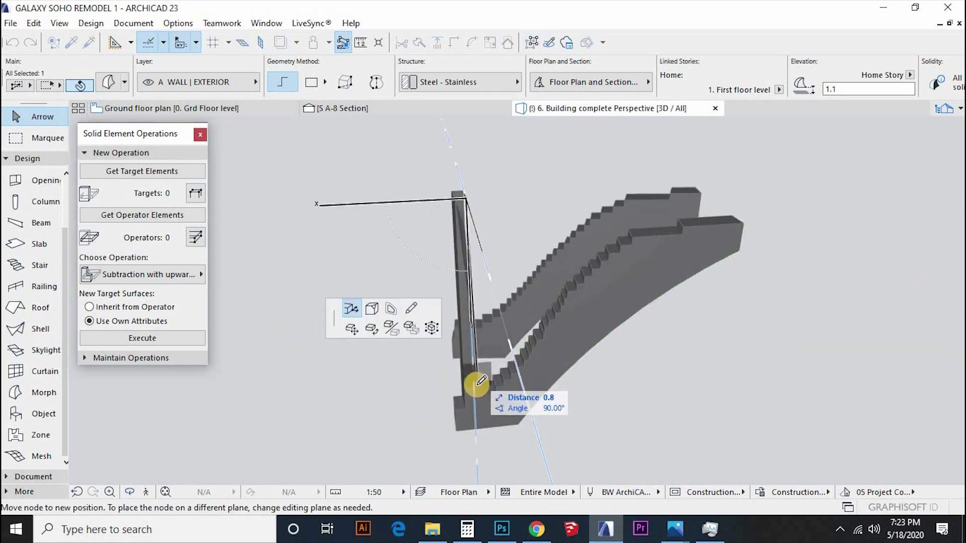
{"action": "scroll", "coordinate": [463, 392], "scroll_direction": "up", "scroll_amount": 2}
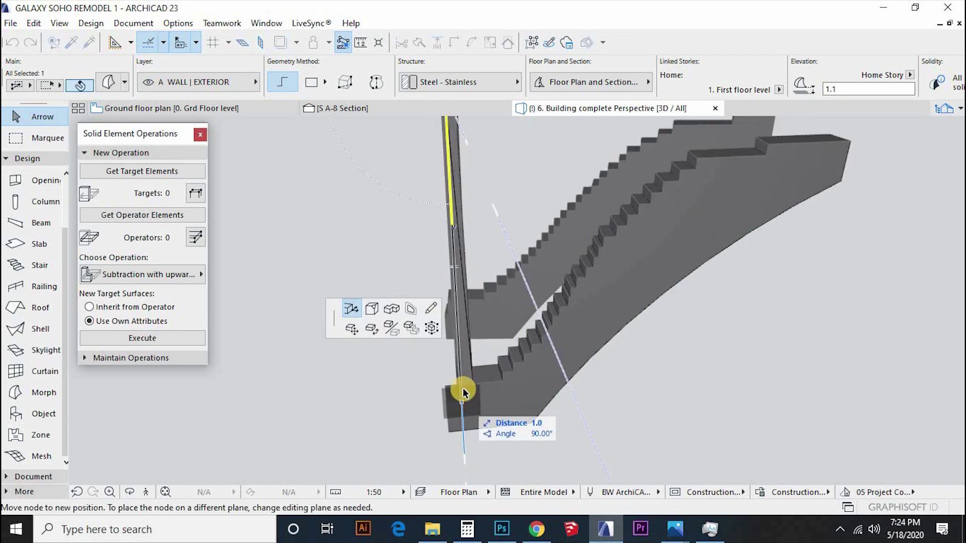
{"action": "left_click", "coordinate": [463, 392]}
{"action": "middle_click_drag", "start_coordinate": [463, 392], "coordinate": [533, 360], "text": "shift"}
{"action": "scroll", "coordinate": [533, 360], "scroll_direction": "down", "scroll_amount": 2}
{"action": "left_click", "coordinate": [471, 208]}
{"action": "middle_click_drag", "start_coordinate": [471, 208], "coordinate": [426, 264], "text": "shift"}
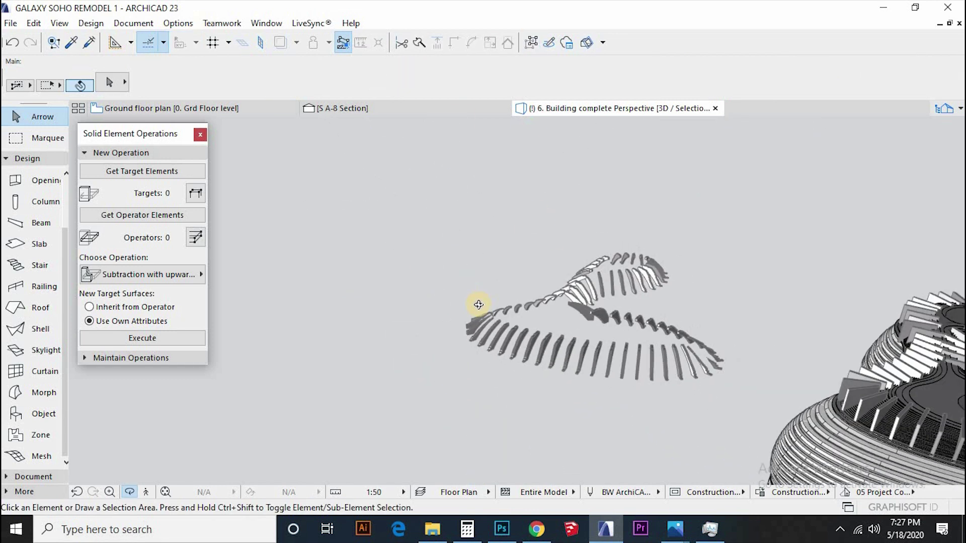
- Isolate all the trimmed ribs in the 3D view and clear the selection
{"action": "middle_click_drag", "start_coordinate": [477, 301], "coordinate": [647, 298], "text": "shift"}
{"action": "scroll", "coordinate": [439, 238], "scroll_direction": "down", "scroll_amount": 3}
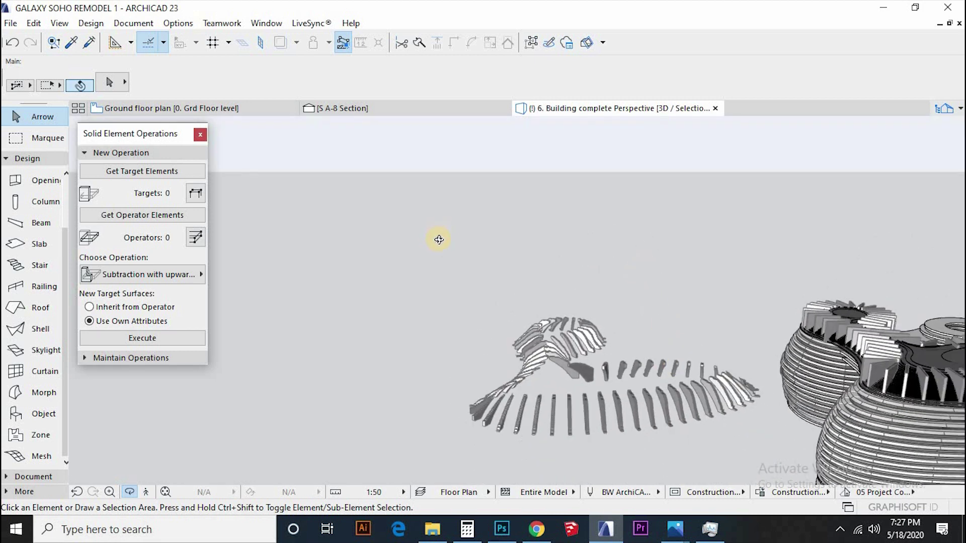
{"action": "left_click_drag", "start_coordinate": [690, 345], "coordinate": [820, 375]}
{"action": "middle_click_drag", "start_coordinate": [820, 375], "coordinate": [572, 265], "text": "shift"}
{"action": "scroll", "coordinate": [626, 340], "scroll_direction": "up", "scroll_amount": 4}
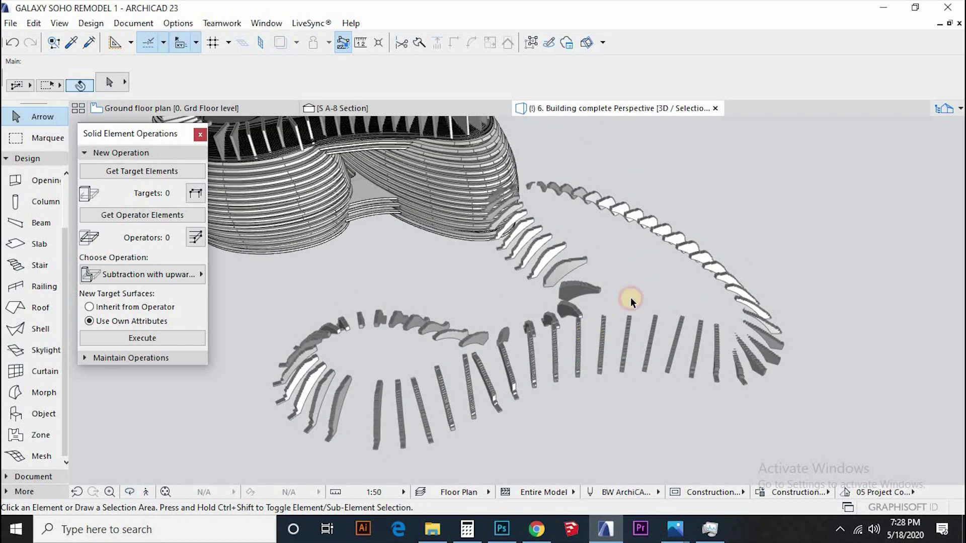
{"action": "key", "text": "ctrl+a"}
{"action": "key", "text": "F5"}
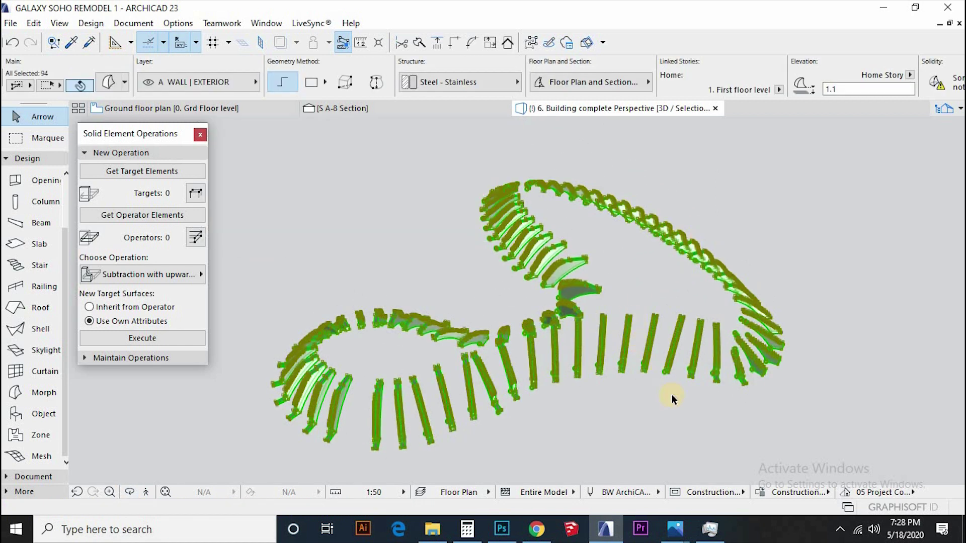
{"action": "left_click", "coordinate": [661, 417]}
{"action": "middle_click_drag", "start_coordinate": [639, 347], "coordinate": [493, 288], "text": "shift"}
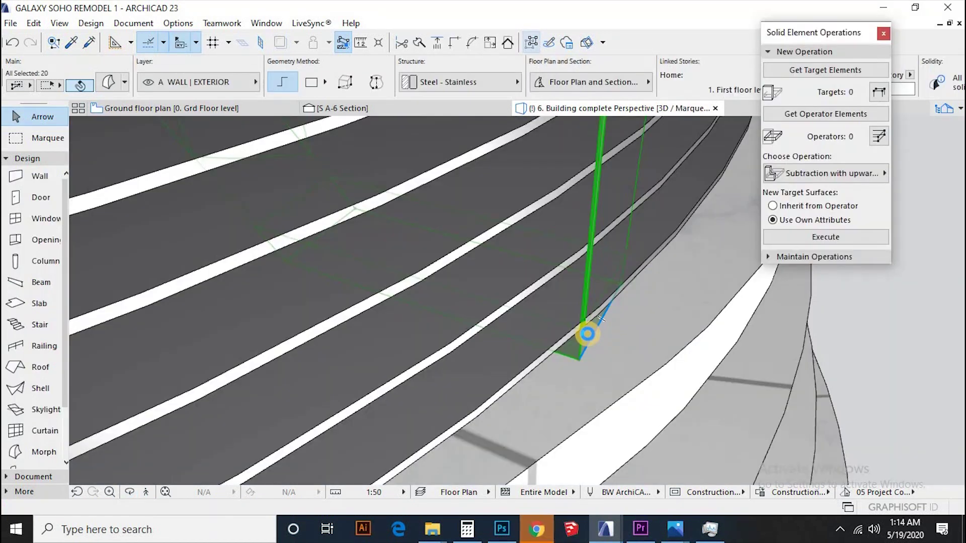
- Push the outer face at the rib's foot slightly inward, behind the edge of the lowest roof slab
{"action": "left_click", "coordinate": [587, 334]}
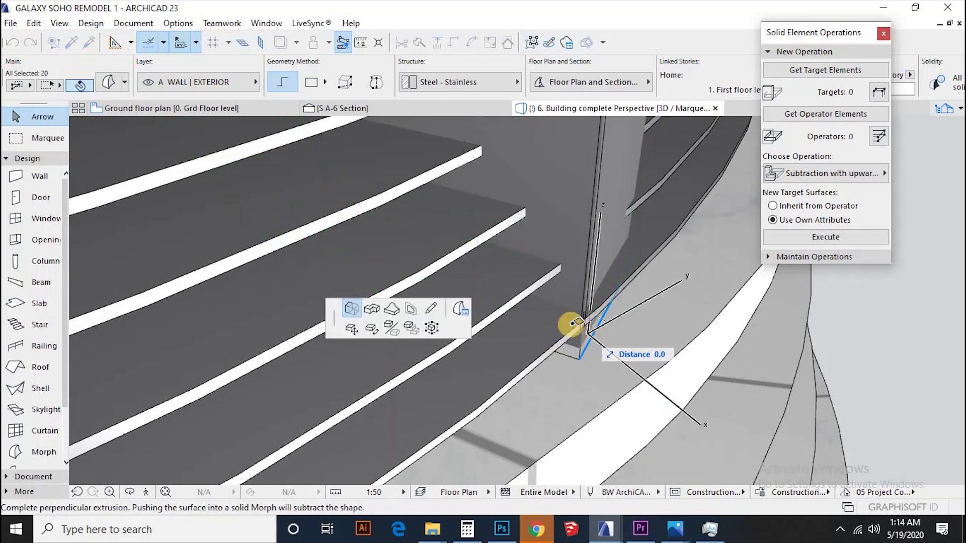
{"action": "left_click", "coordinate": [578, 322]}
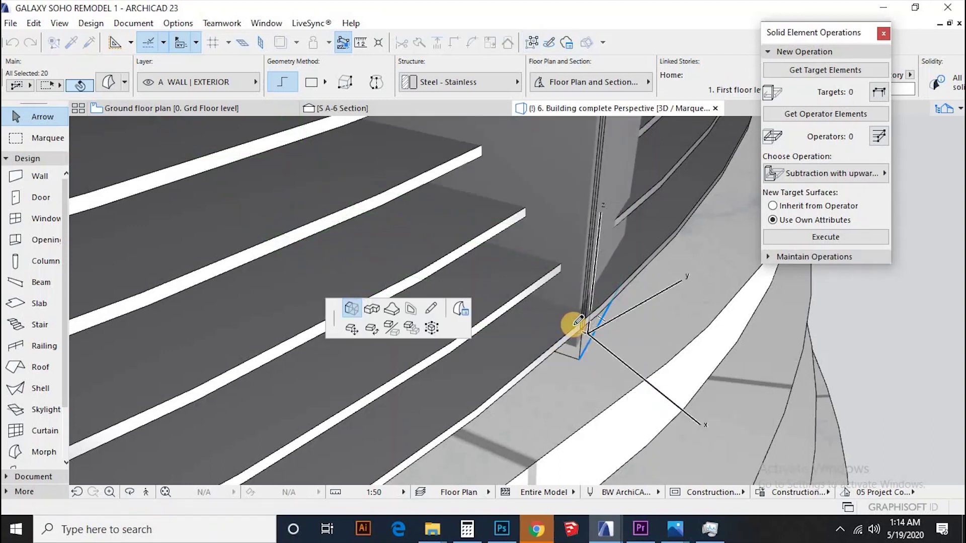
{"action": "left_click", "coordinate": [719, 419]}
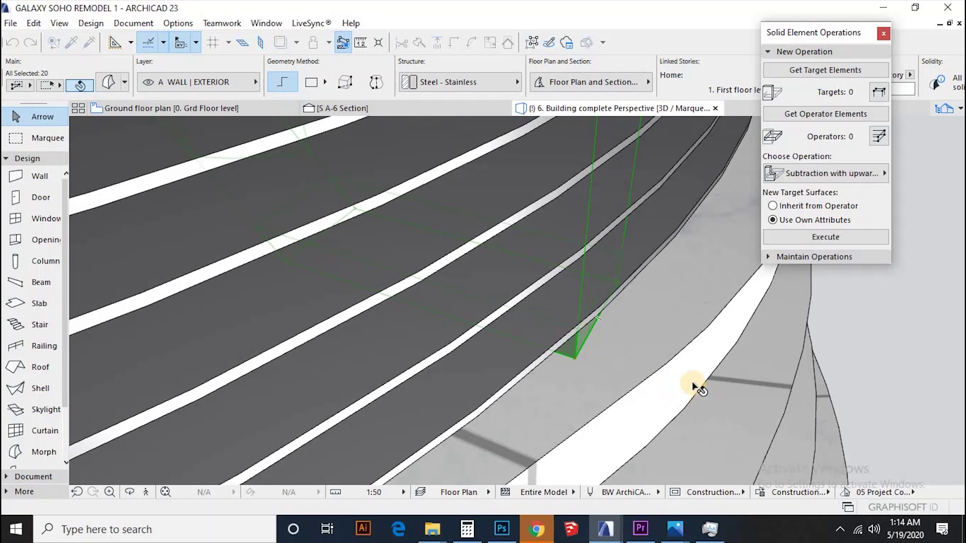
{"action": "scroll", "coordinate": [692, 387], "scroll_direction": "down", "scroll_amount": 10}
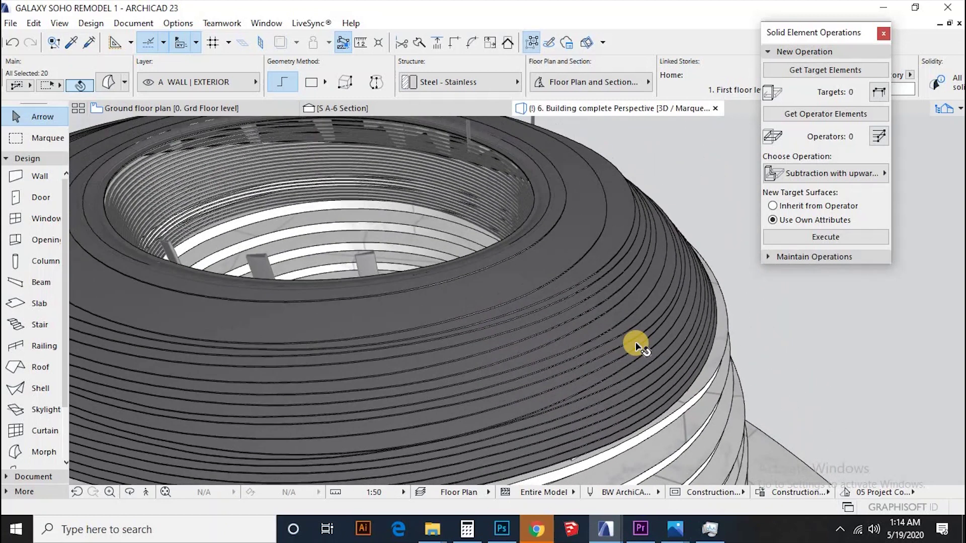
- Adjust the outer face of another protruding rib and examine how the ribs fit inside the roof slabs
{"action": "scroll", "coordinate": [637, 347], "scroll_direction": "down", "scroll_amount": 3}
{"action": "middle_click_drag", "start_coordinate": [621, 278], "coordinate": [486, 379], "text": "shift"}
{"action": "scroll", "coordinate": [490, 363], "scroll_direction": "up", "scroll_amount": 10}
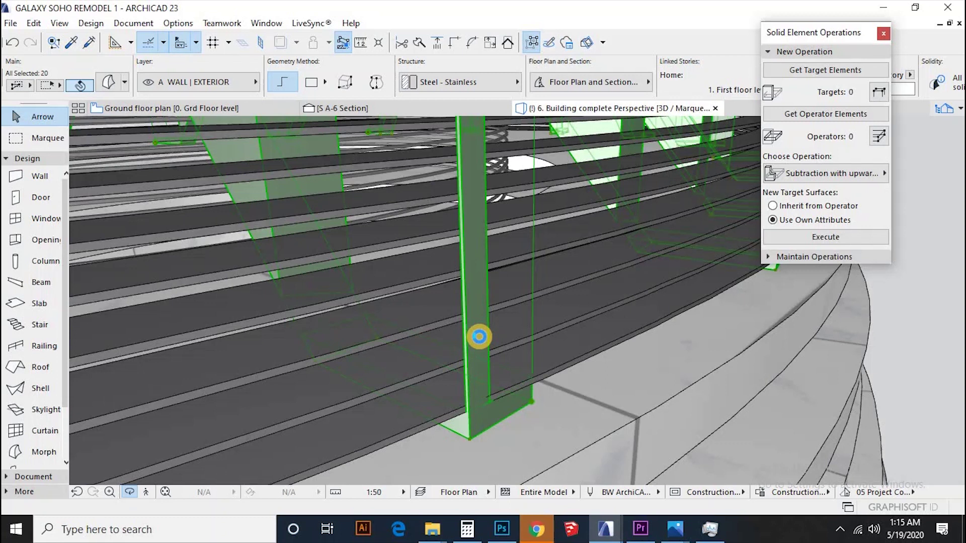
{"action": "left_click", "coordinate": [479, 337]}
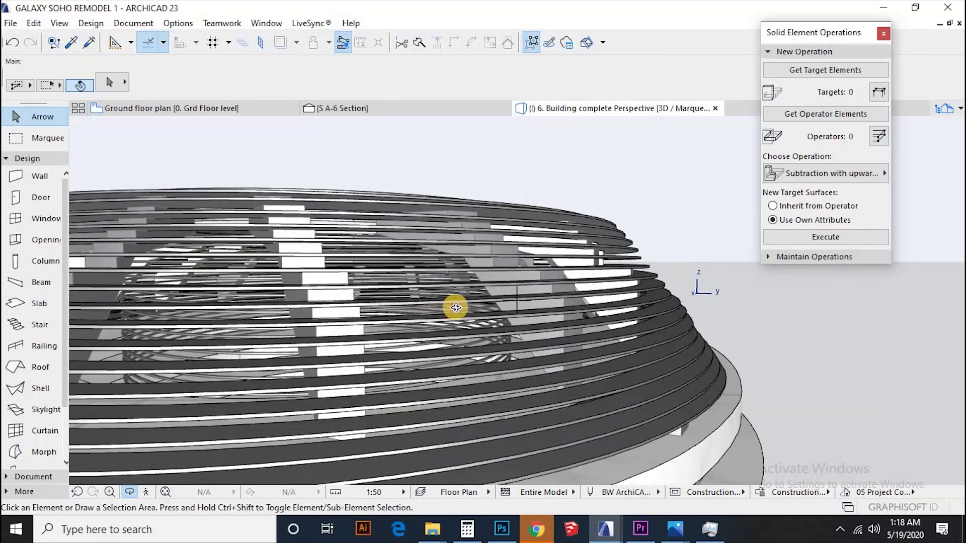
{"action": "middle_click_drag", "start_coordinate": [455, 306], "coordinate": [293, 396], "text": "shift"}
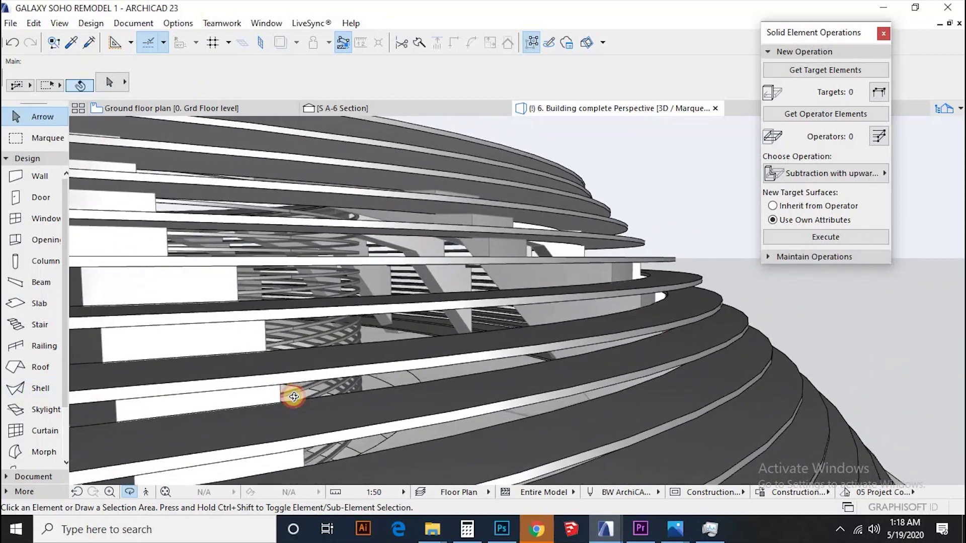
{"action": "scroll", "coordinate": [429, 307], "scroll_direction": "up", "scroll_amount": 7}
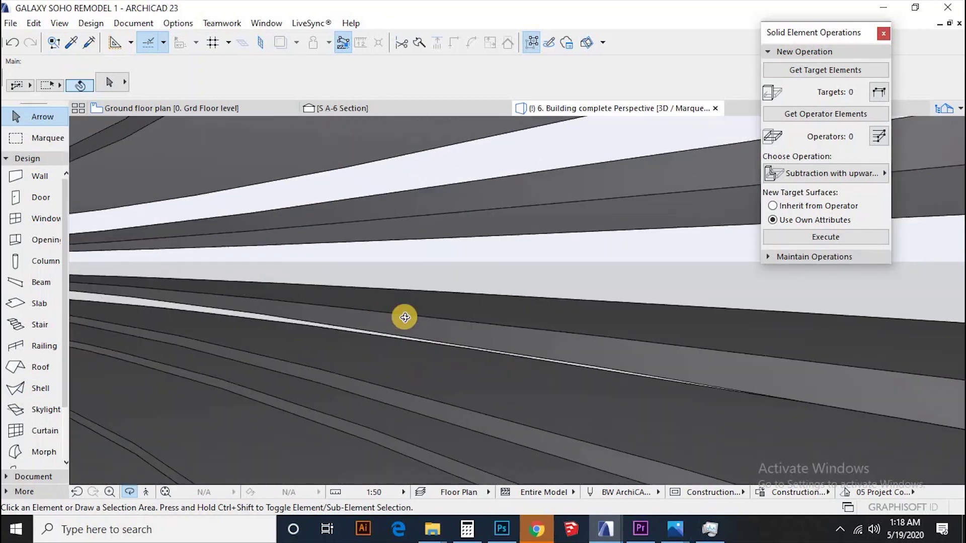
{"action": "middle_click_drag", "start_coordinate": [405, 317], "coordinate": [186, 348], "text": "shift"}
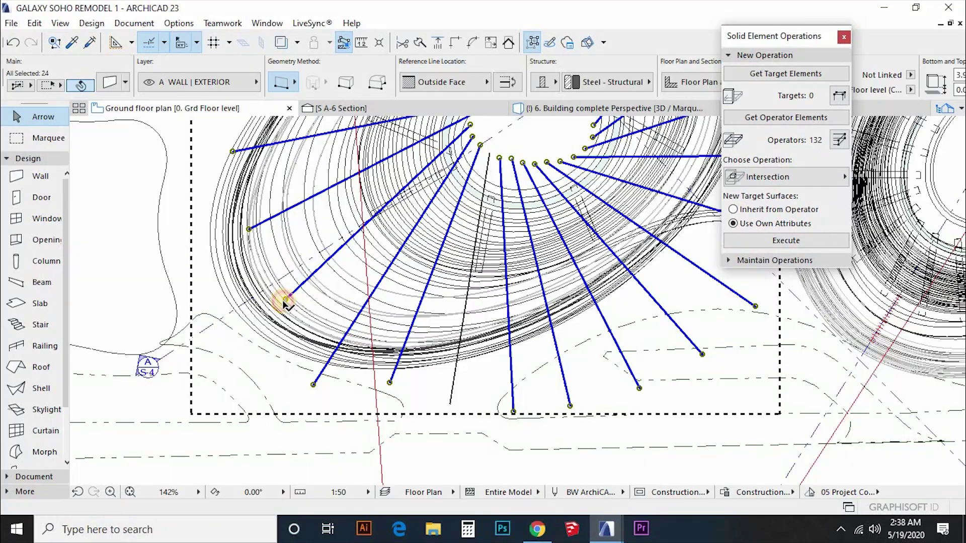
- Stretch the outer ends of three short radial rib walls outward beyond the oval tower's slab edges
{"action": "left_click", "coordinate": [232, 344]}
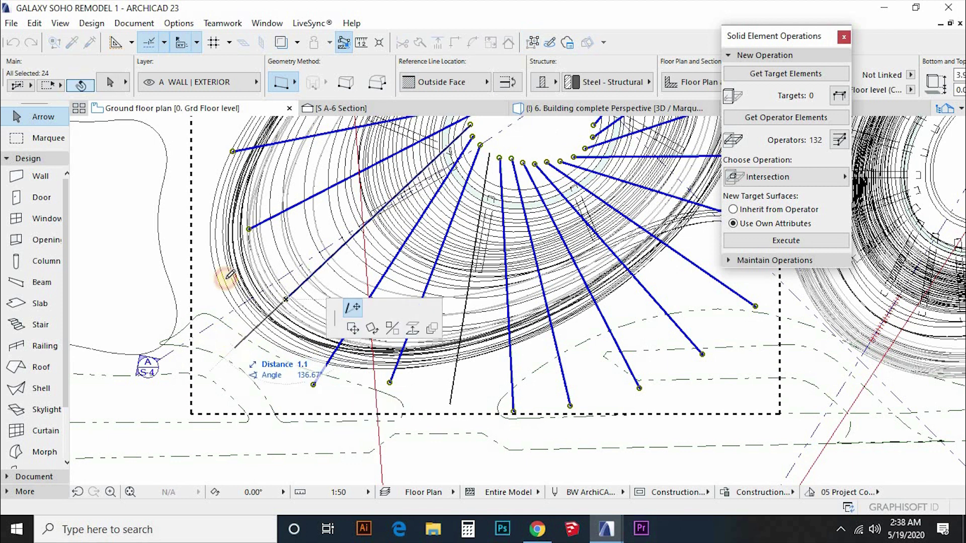
{"action": "left_click", "coordinate": [248, 229]}
{"action": "left_click", "coordinate": [248, 229]}
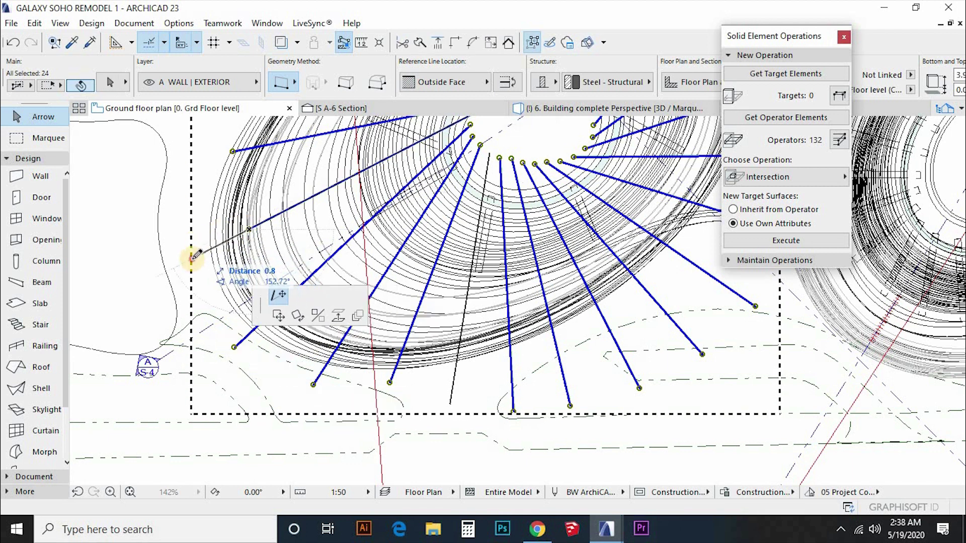
{"action": "left_click", "coordinate": [191, 257]}
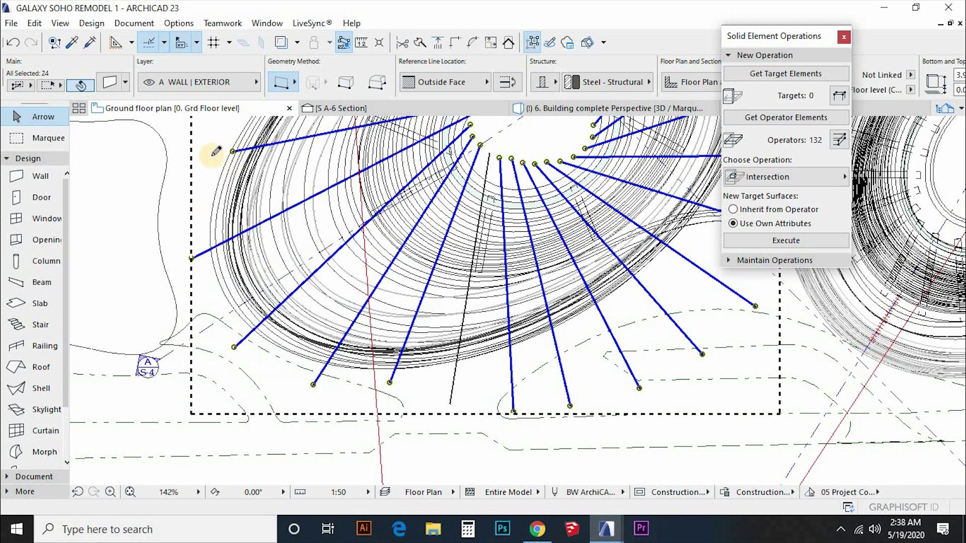
{"action": "left_click", "coordinate": [211, 156]}
{"action": "scroll", "coordinate": [272, 341], "scroll_direction": "down", "scroll_amount": 2}
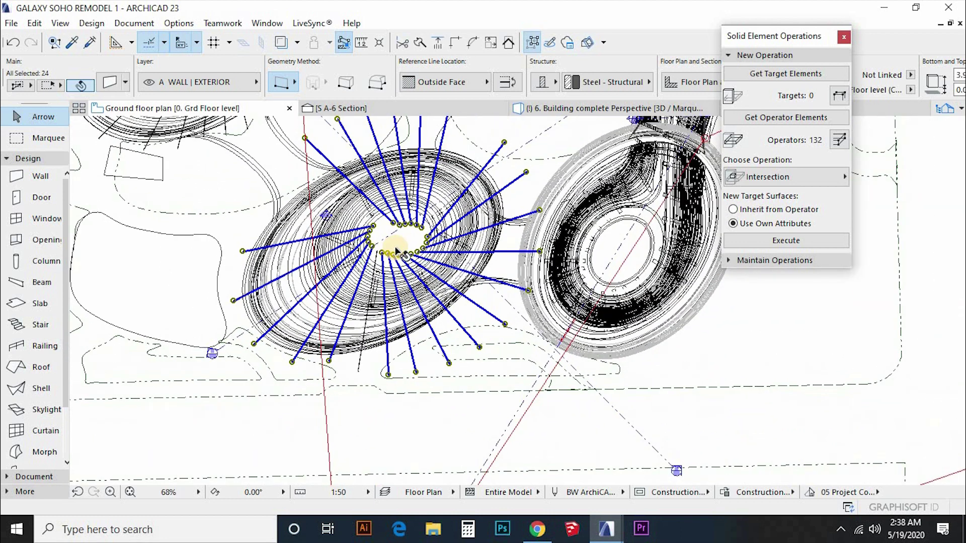
{"action": "scroll", "coordinate": [377, 307], "scroll_direction": "down", "scroll_amount": 2}
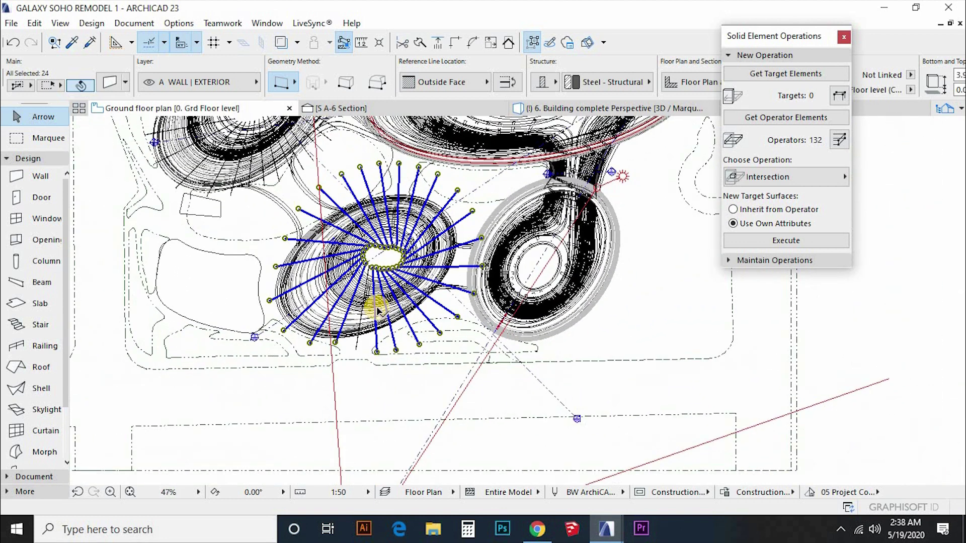
- Set the 24 radial walls as solid-operation targets and intersect them with the operator elements, using their own surface attributes
{"action": "left_click", "coordinate": [787, 73]}
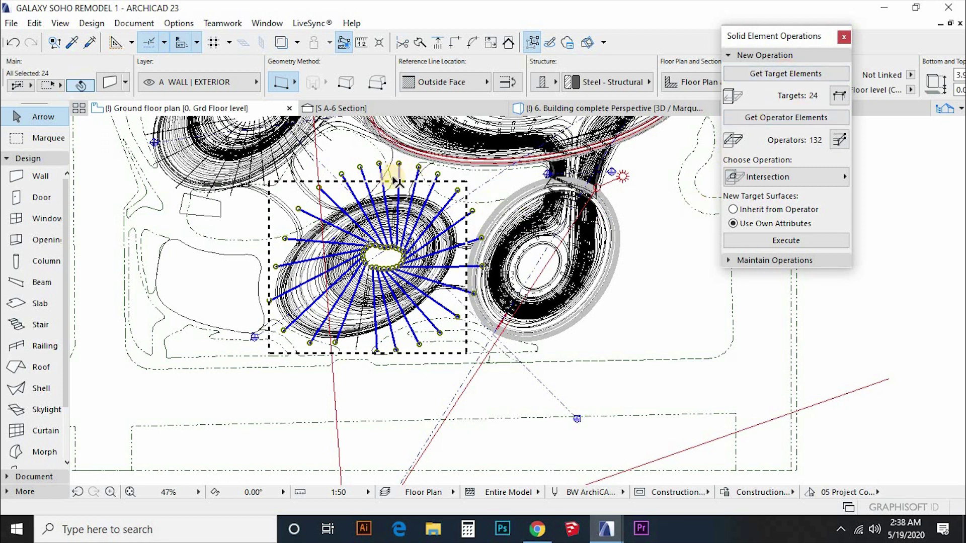
{"action": "key", "text": "F3"}
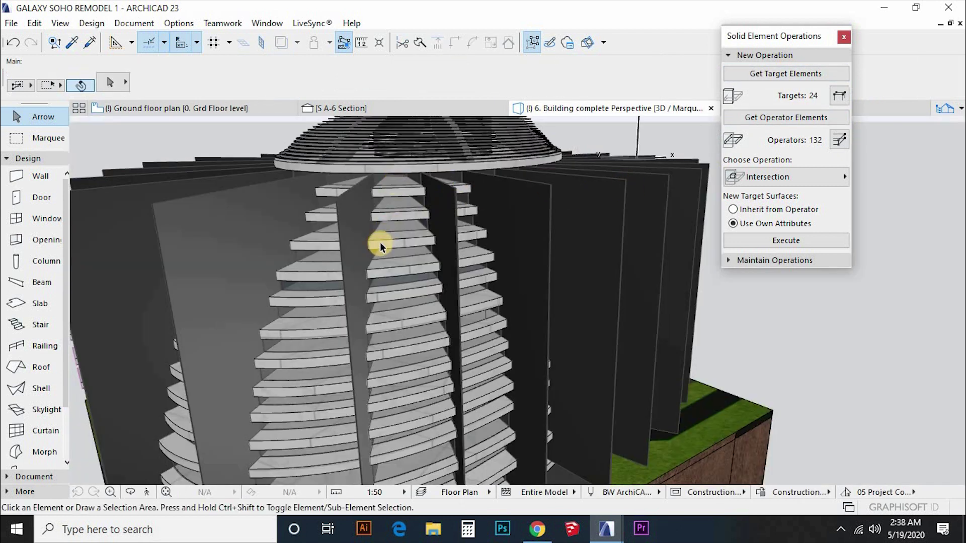
{"action": "scroll", "coordinate": [379, 242], "scroll_direction": "down", "scroll_amount": 5}
{"action": "left_click", "coordinate": [784, 241]}
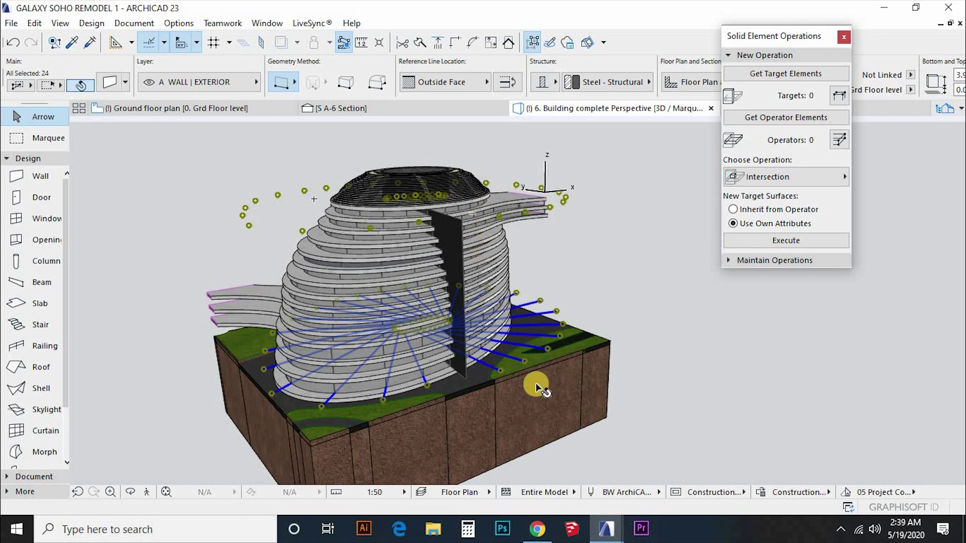
{"action": "middle_click_drag", "start_coordinate": [613, 284], "coordinate": [652, 290], "text": "shift"}
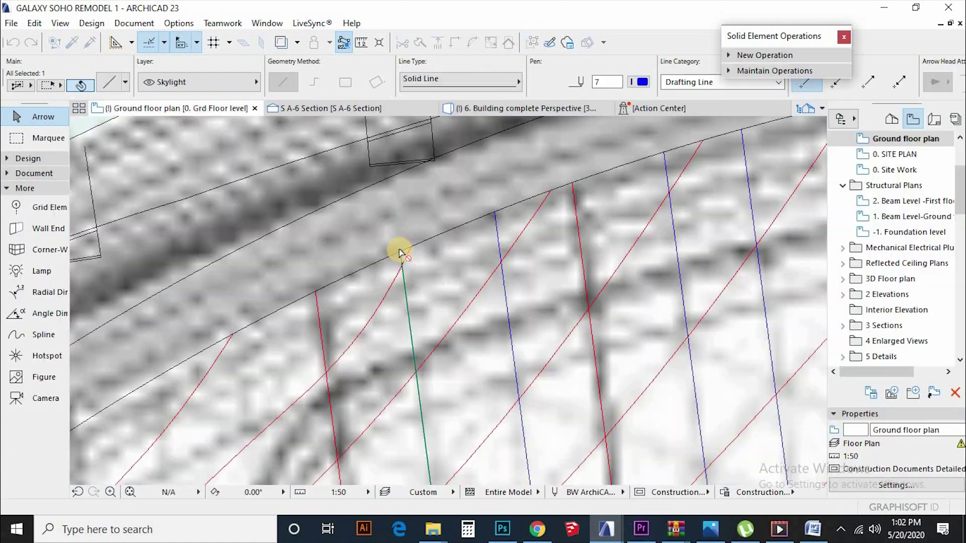
- Place copies of the blue skylight grid line at successive spacings along the oval's upper edge, toward its narrow end
{"action": "left_click", "coordinate": [528, 195]}
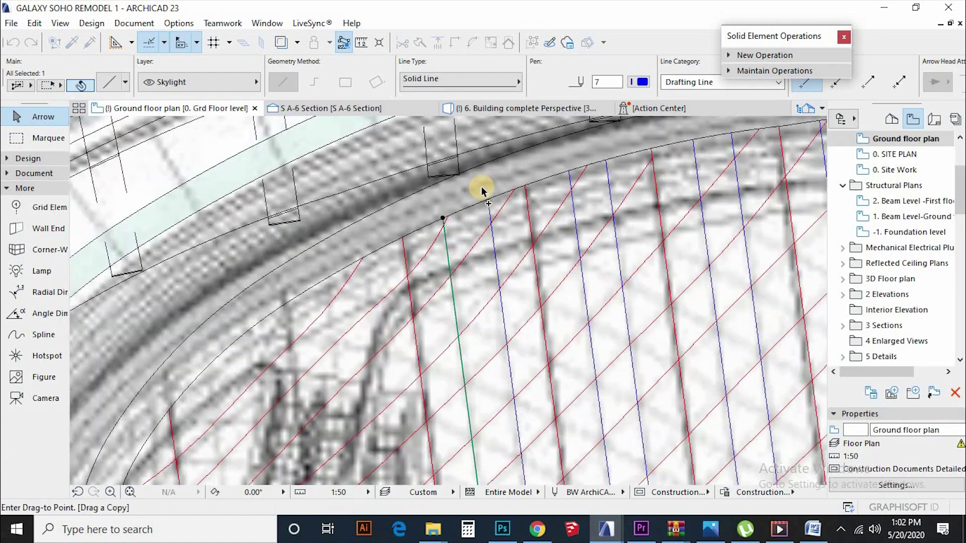
{"action": "left_click", "coordinate": [436, 240]}
{"action": "left_click", "coordinate": [387, 266]}
{"action": "scroll", "coordinate": [412, 164], "scroll_direction": "down", "scroll_amount": 4}
{"action": "scroll", "coordinate": [435, 390], "scroll_direction": "up", "scroll_amount": 2}
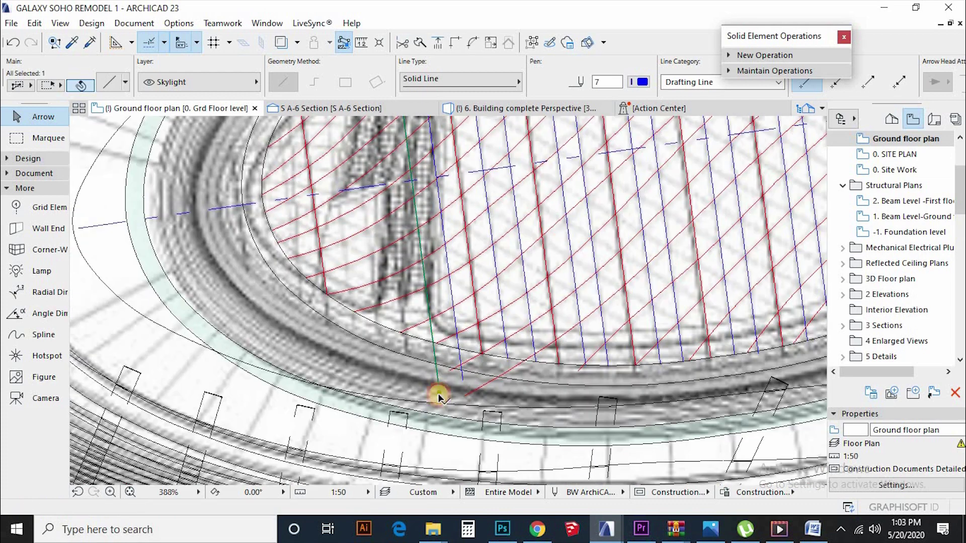
- Shorten the lower end of the copied grid line so it stops at the oval skylight's inner outline
{"action": "left_click", "coordinate": [462, 351]}
{"action": "scroll", "coordinate": [459, 354], "scroll_direction": "down", "scroll_amount": 3}
{"action": "scroll", "coordinate": [422, 296], "scroll_direction": "up", "scroll_amount": 1}
{"action": "left_click", "coordinate": [442, 338]}
{"action": "left_click", "coordinate": [439, 327]}
{"action": "scroll", "coordinate": [437, 327], "scroll_direction": "up", "scroll_amount": 4}
- Drag further copies of the grid line along the oval's lower edge to fill the narrow end of the skylight grid
{"action": "key", "text": "ctrl+shift+d"}
{"action": "left_click", "coordinate": [455, 403]}
{"action": "left_click", "coordinate": [415, 392]}
{"action": "key", "text": "ctrl+shift+d"}
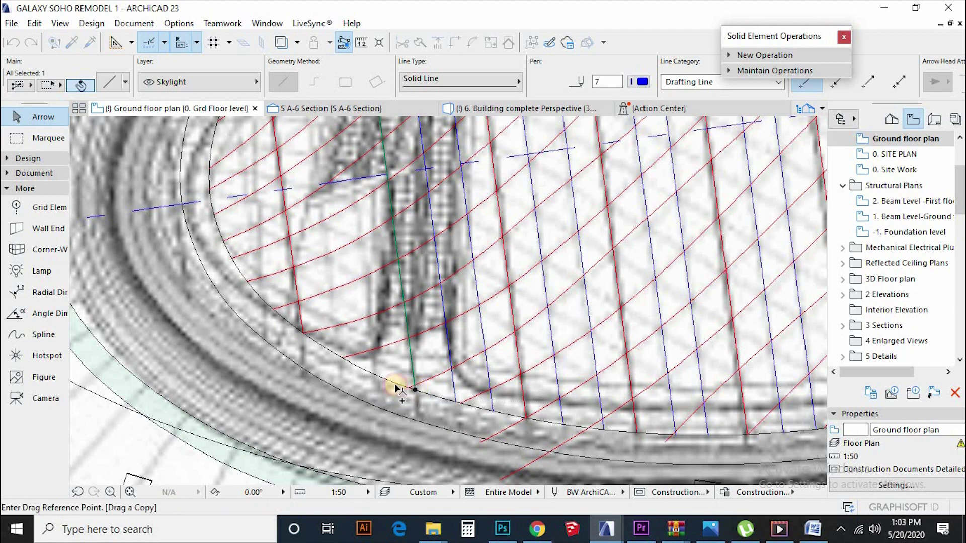
{"action": "left_click", "coordinate": [415, 391]}
{"action": "left_click", "coordinate": [373, 373]}
{"action": "key", "text": "ctrl+shift+d"}
{"action": "left_click", "coordinate": [341, 357]}
{"action": "scroll", "coordinate": [367, 424], "scroll_direction": "down", "scroll_amount": 3}
{"action": "scroll", "coordinate": [325, 257], "scroll_direction": "up", "scroll_amount": 3}
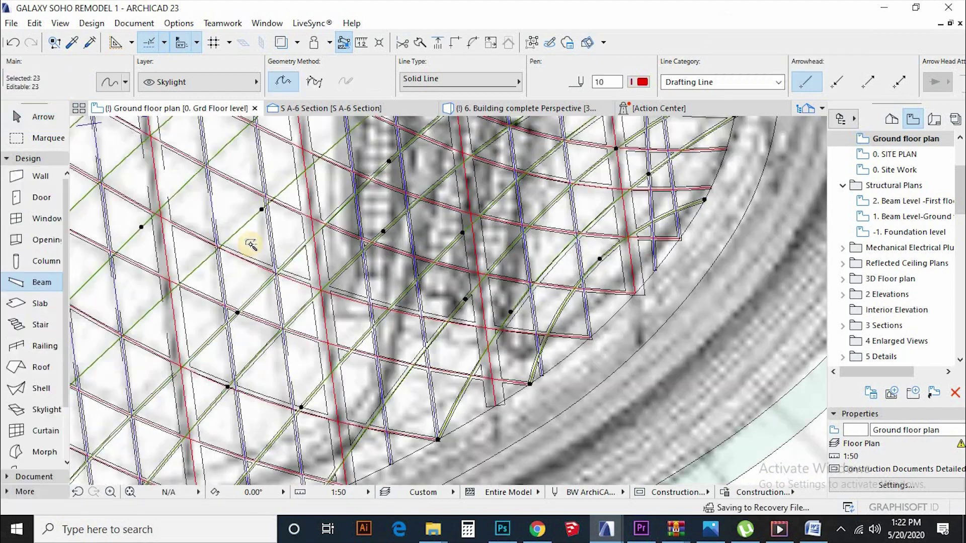
{"action": "scroll", "coordinate": [189, 186], "scroll_direction": "up", "scroll_amount": 2}
{"action": "scroll", "coordinate": [189, 185], "scroll_direction": "down", "scroll_amount": 2}
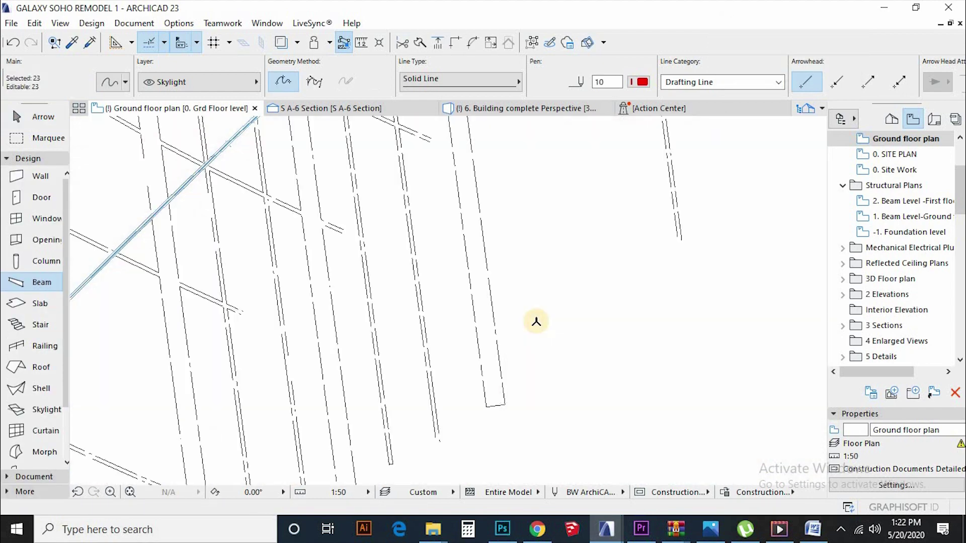
{"action": "scroll", "coordinate": [651, 379], "scroll_direction": "down", "scroll_amount": 4}
{"action": "scroll", "coordinate": [362, 296], "scroll_direction": "up", "scroll_amount": 3}
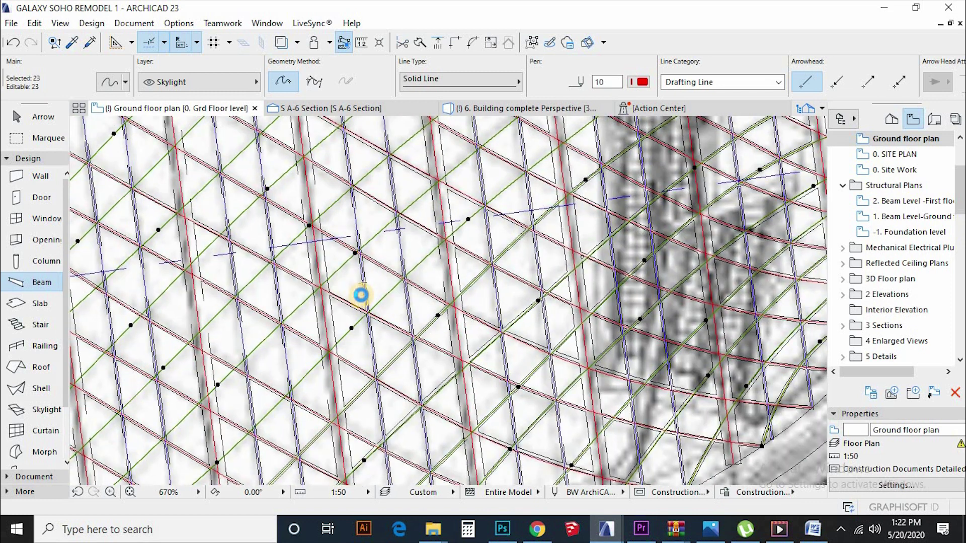